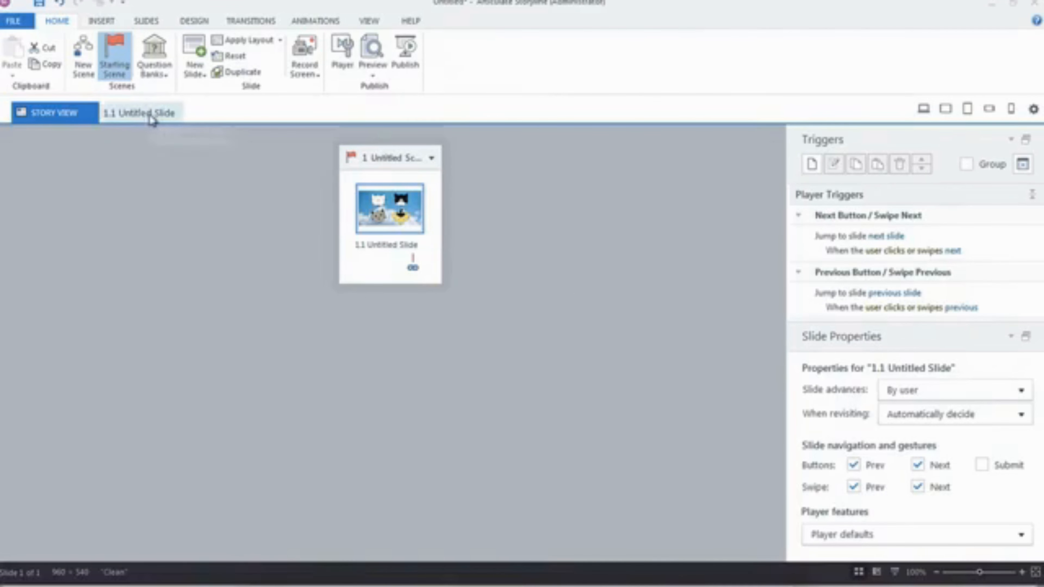
- Open slide 1.1 Untitled Slide from the story overview for editing
{"action": "double_click", "coordinate": [383, 208]}
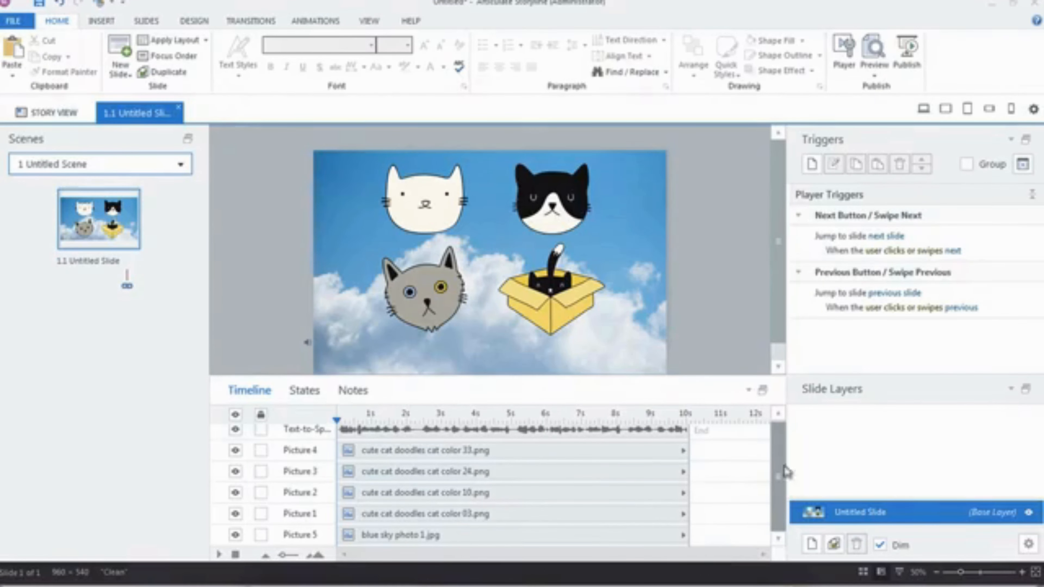
{"action": "scroll", "coordinate": [775, 530], "scroll_direction": "up", "scroll_amount": 1}
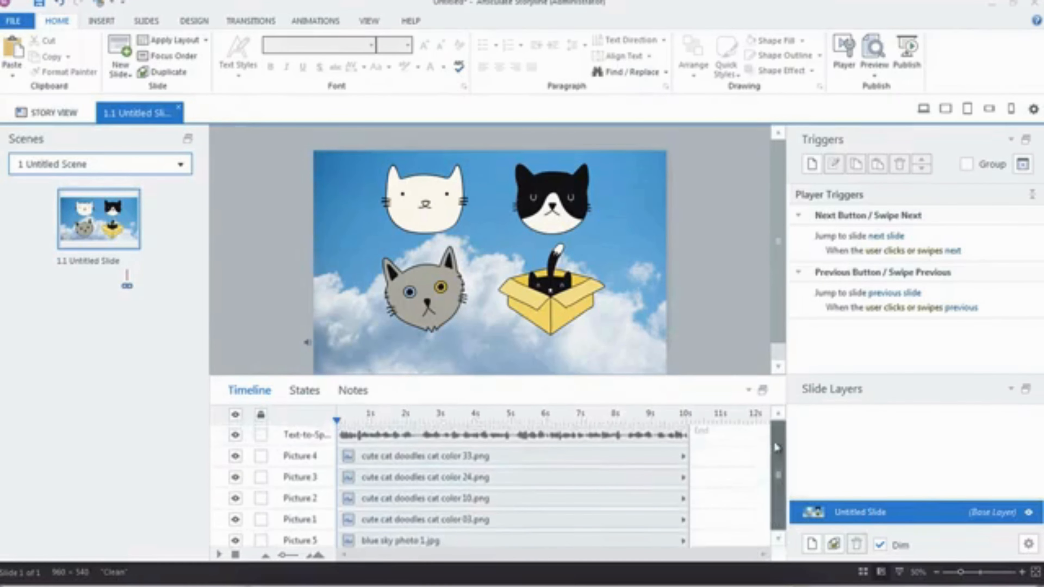
- Undock the Timeline panel, enlarge it over the workspace, and dock it back in place
{"action": "left_click", "coordinate": [762, 390]}
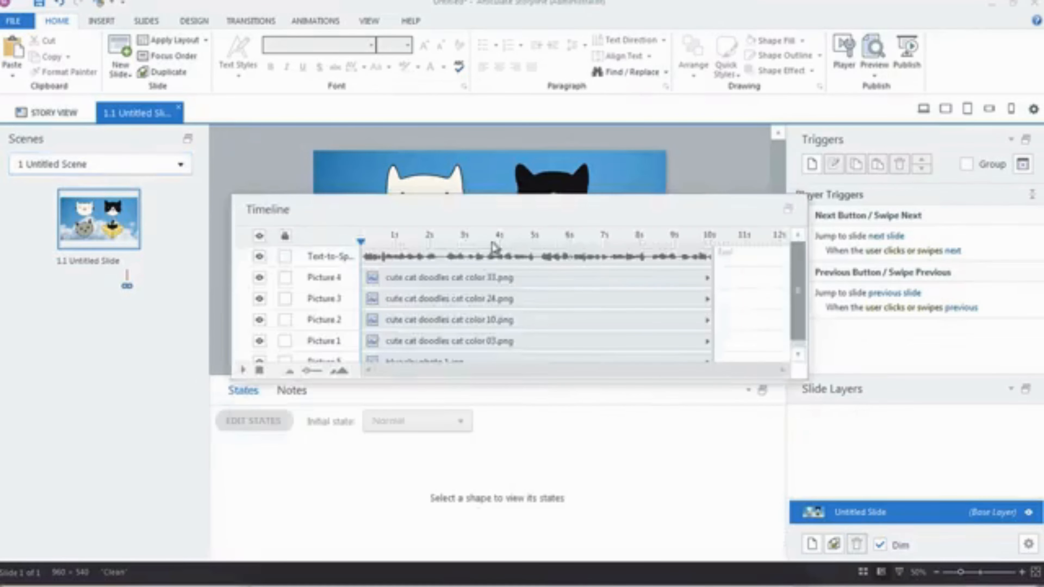
{"action": "left_click_drag", "start_coordinate": [449, 220], "coordinate": [320, 47]}
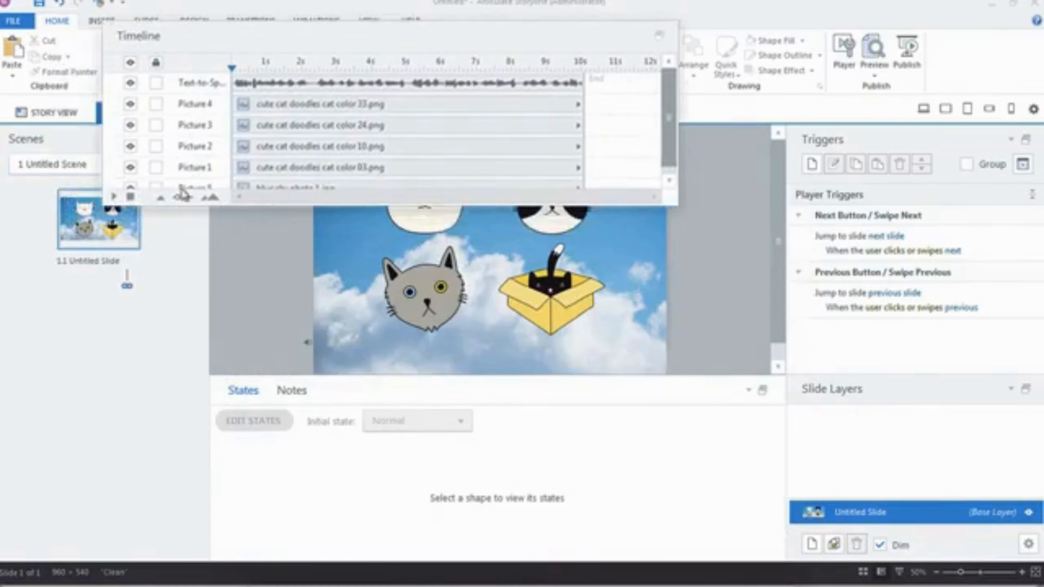
{"action": "left_click_drag", "start_coordinate": [677, 205], "coordinate": [912, 494]}
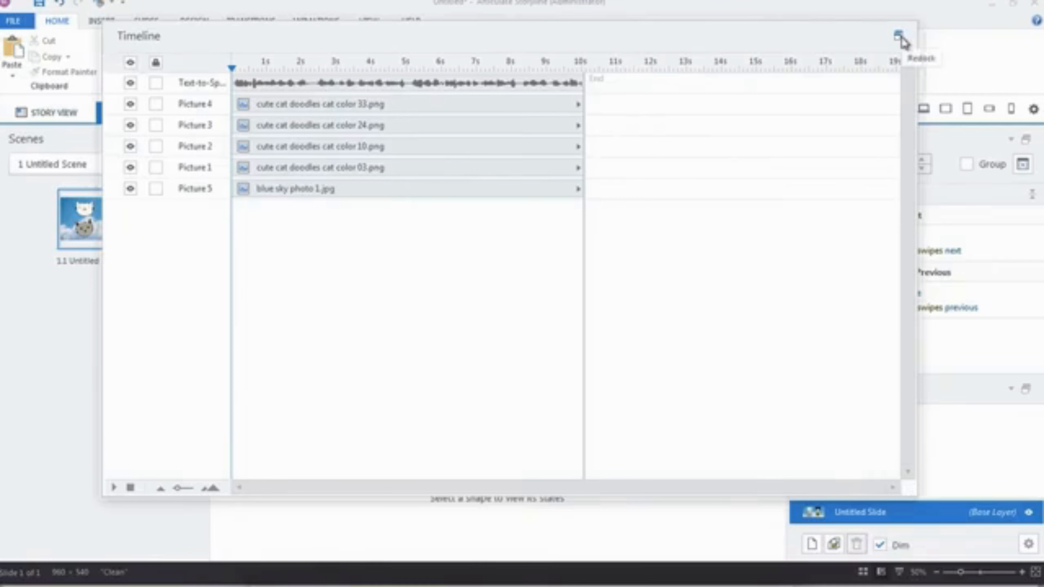
{"action": "left_click", "coordinate": [899, 36]}
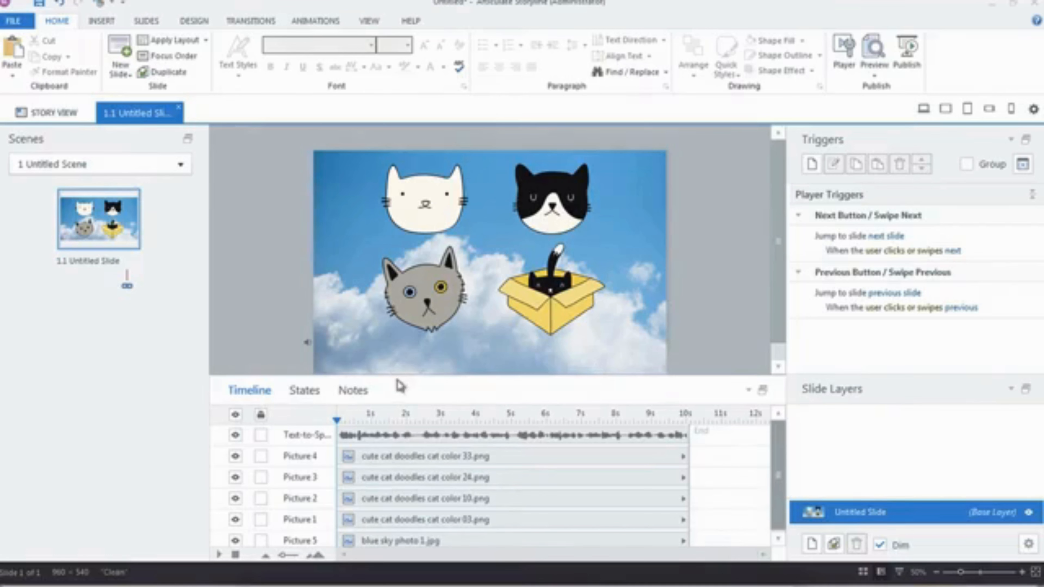
- Enlarge the docked Timeline panel until every object row fits, and zoom its time scale in and out
{"action": "left_click_drag", "start_coordinate": [397, 375], "coordinate": [401, 283]}
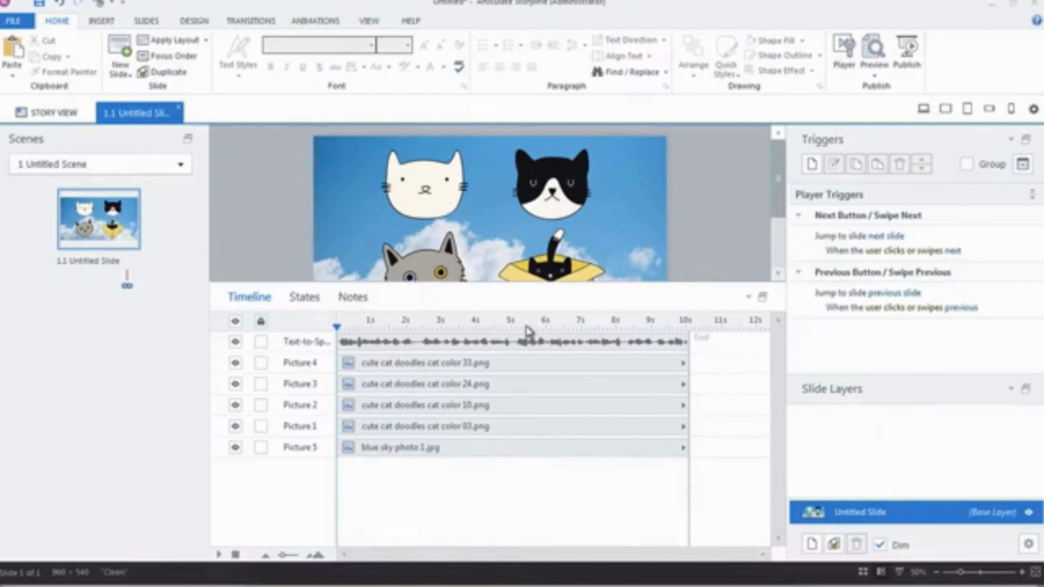
{"action": "scroll", "coordinate": [528, 330], "scroll_direction": "up", "scroll_amount": 4}
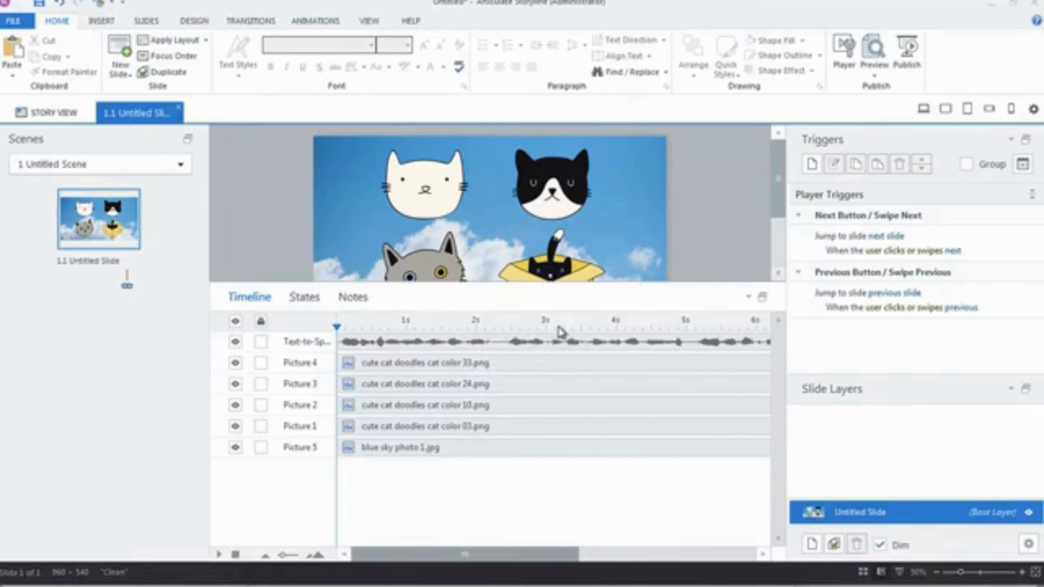
{"action": "left_click_drag", "start_coordinate": [548, 326], "coordinate": [512, 329]}
{"action": "scroll", "coordinate": [513, 329], "scroll_direction": "down", "scroll_amount": 2}
{"action": "scroll", "coordinate": [517, 329], "scroll_direction": "down", "scroll_amount": 2}
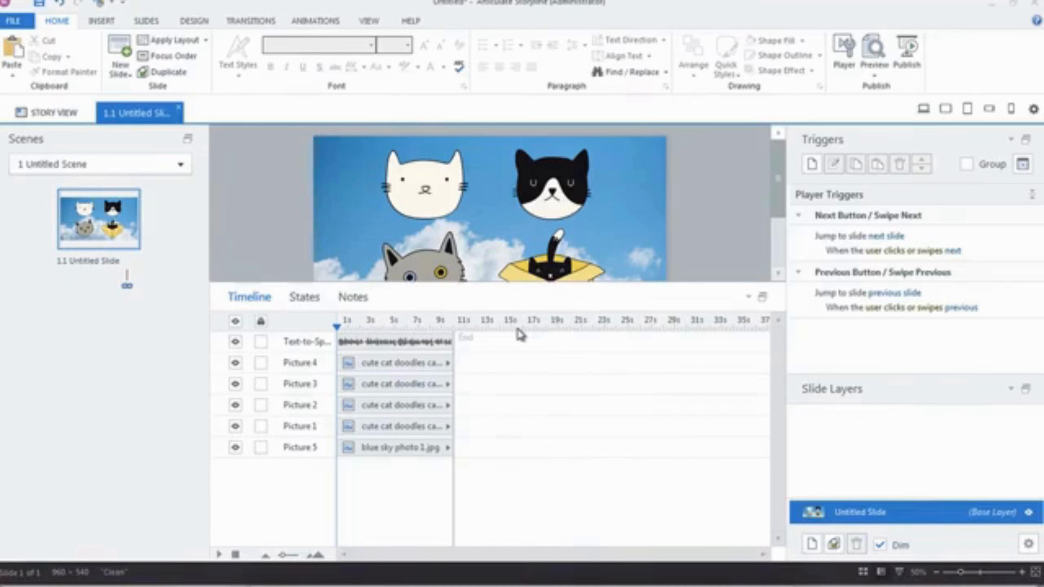
{"action": "scroll", "coordinate": [520, 334], "scroll_direction": "up", "scroll_amount": 4}
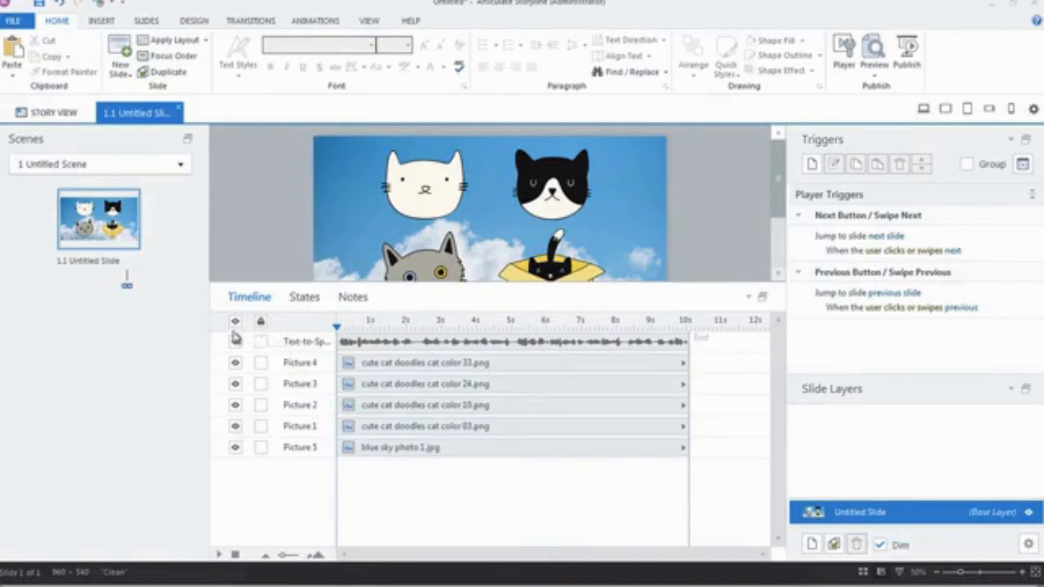
- Toggle the visibility of all slide objects off and on, and hide Picture 4, Picture 3 and Picture 1 individually
{"action": "left_click", "coordinate": [236, 322]}
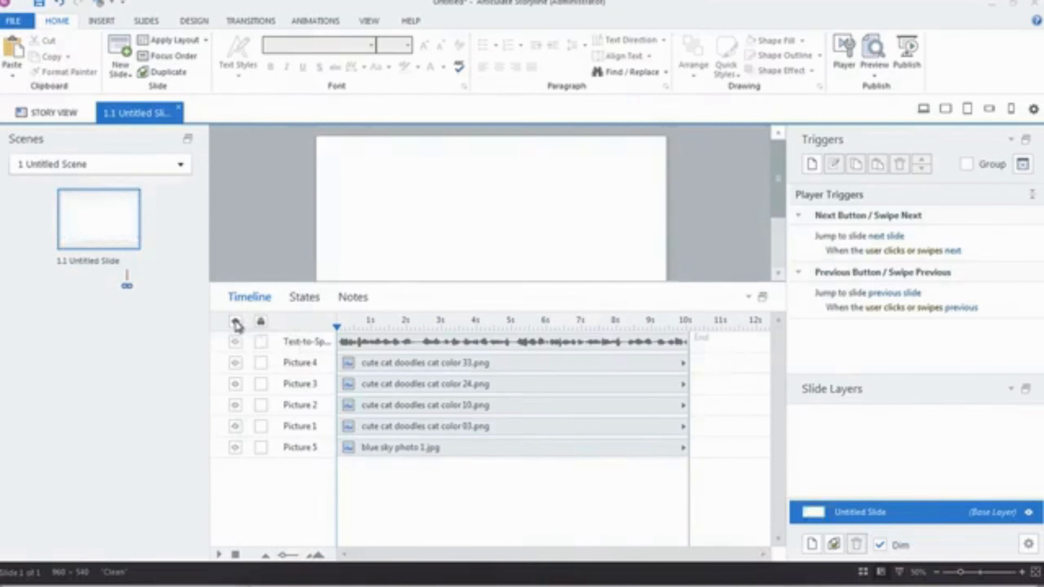
{"action": "left_click", "coordinate": [236, 323]}
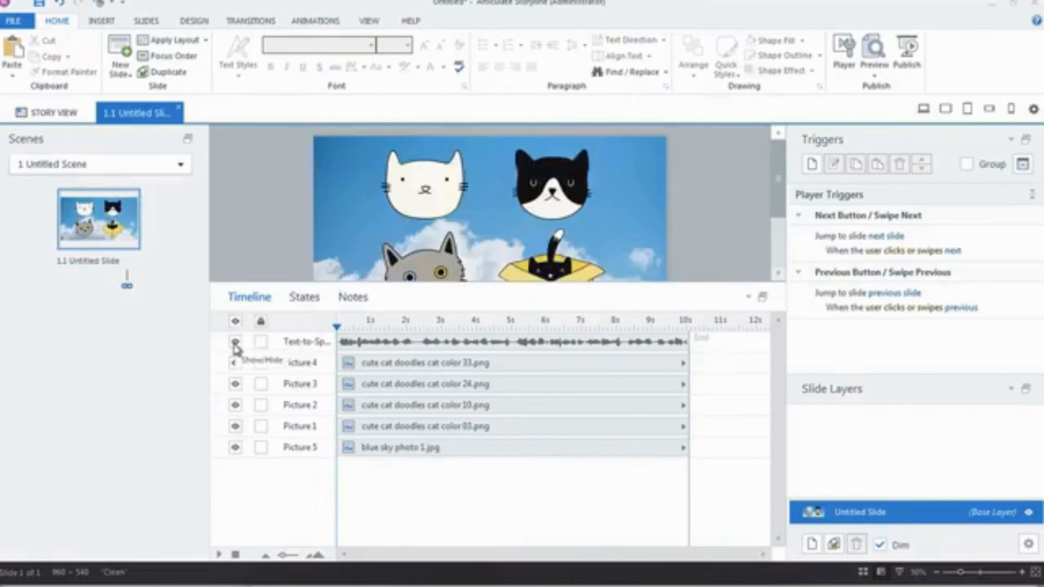
{"action": "left_click", "coordinate": [235, 363]}
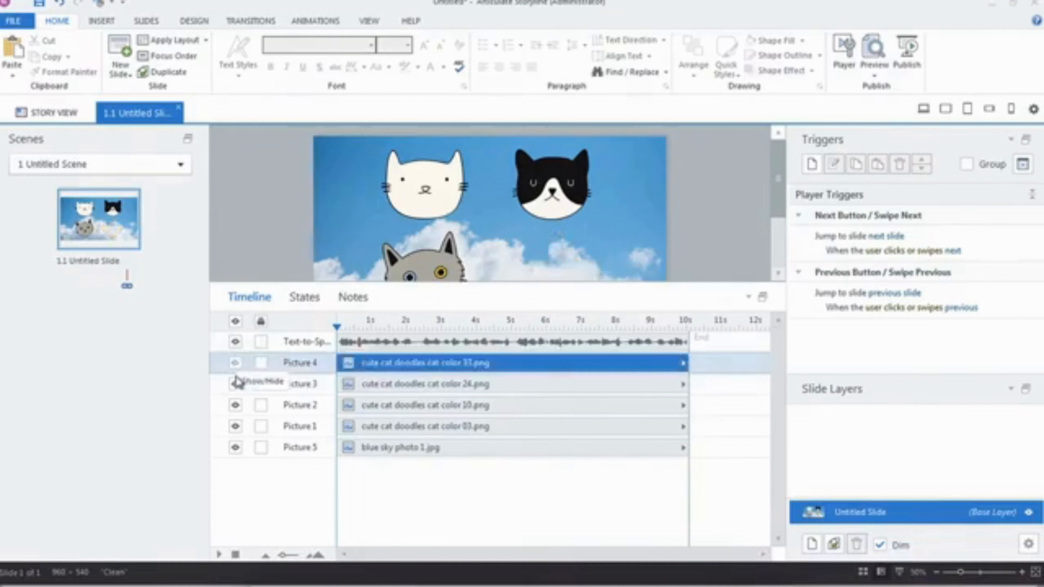
{"action": "left_click_drag", "start_coordinate": [272, 288], "coordinate": [271, 347]}
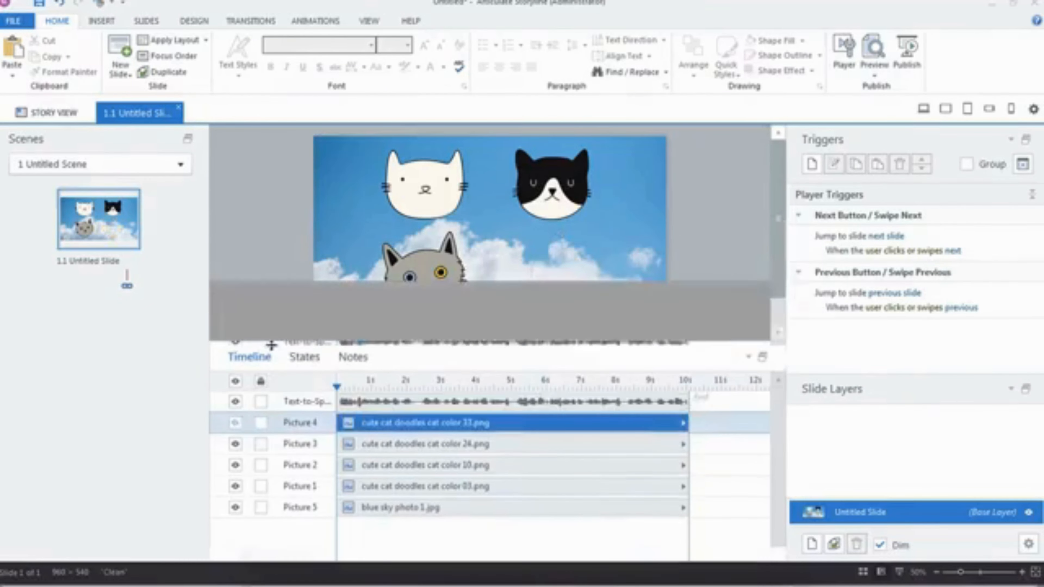
{"action": "left_click", "coordinate": [235, 443]}
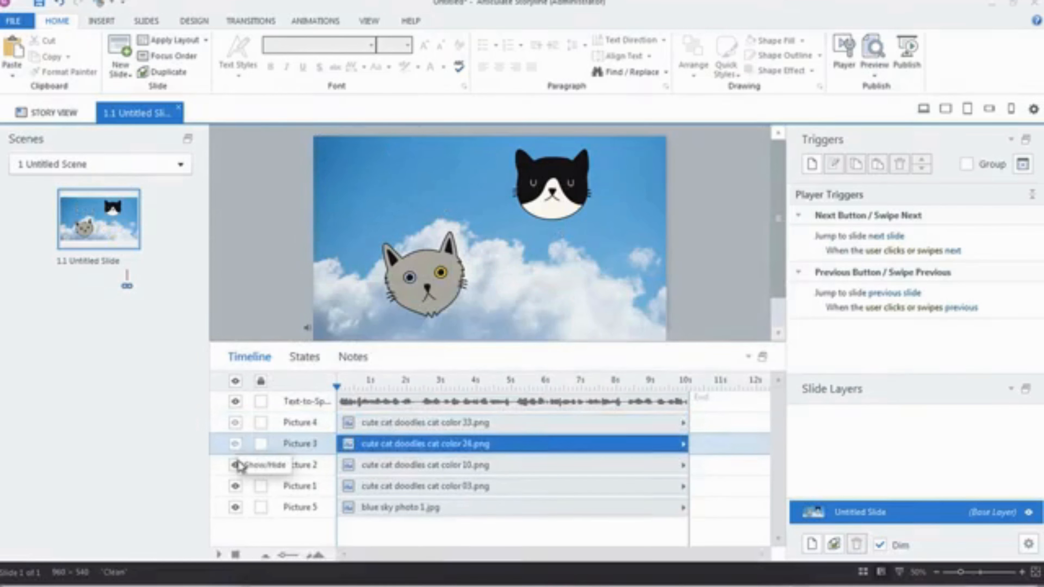
{"action": "left_click", "coordinate": [235, 486]}
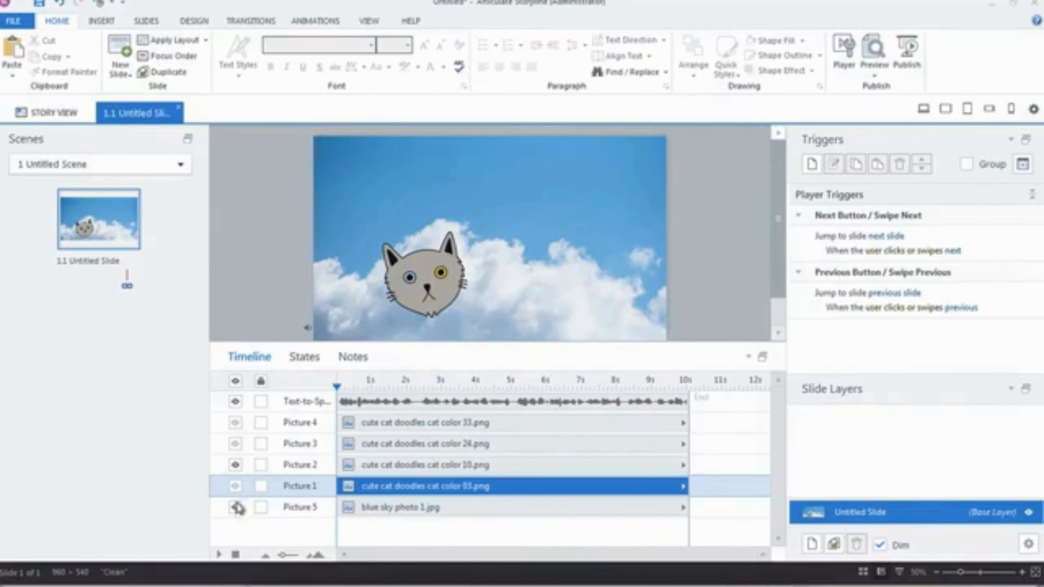
- Hide all timeline objects, show only Picture 5, Picture 1 and Picture 2, and restore the visibility of every object
{"action": "left_click", "coordinate": [235, 381]}
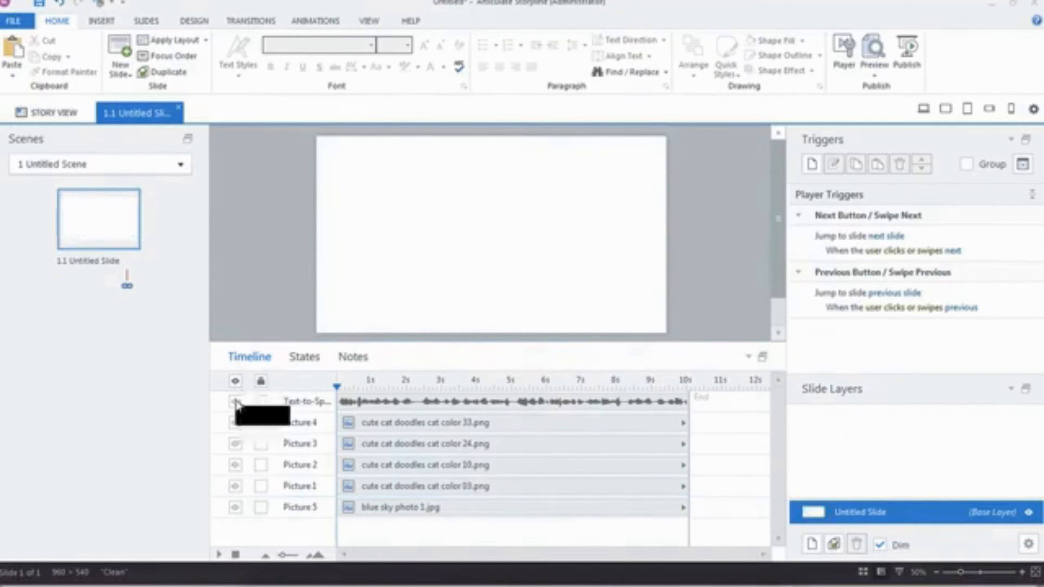
{"action": "left_click", "coordinate": [234, 510]}
{"action": "left_click", "coordinate": [235, 486]}
{"action": "left_click", "coordinate": [235, 465]}
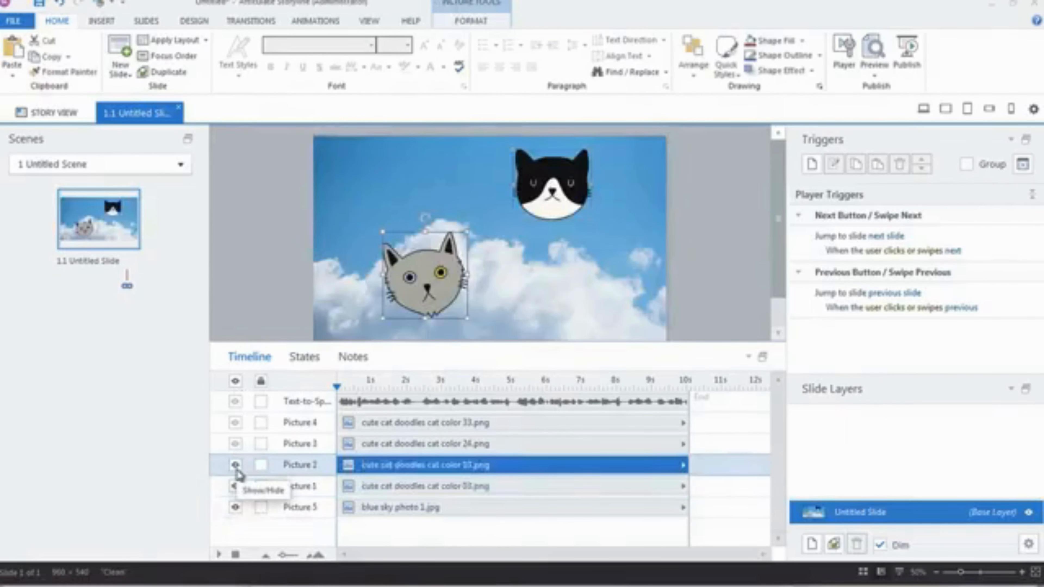
{"action": "left_click", "coordinate": [236, 383]}
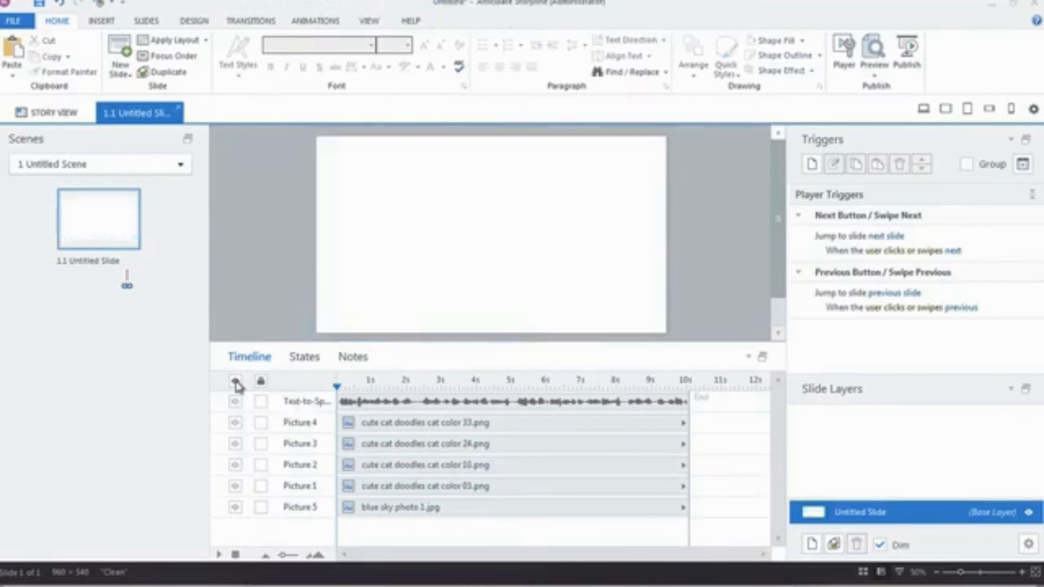
{"action": "left_click", "coordinate": [236, 383]}
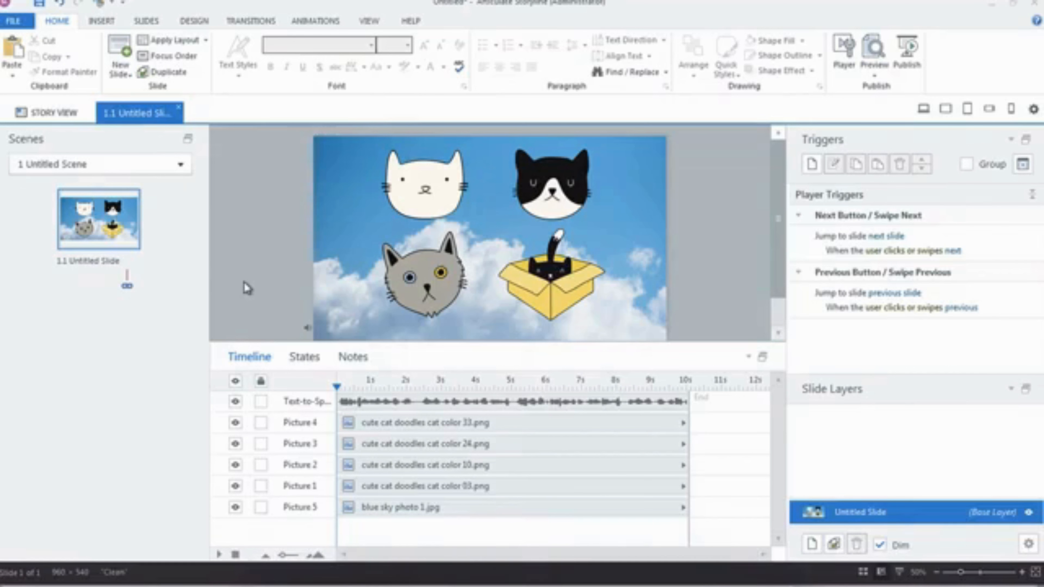
- Try the individual locks of Picture 1 and Picture 2, and lock and unlock all timeline objects at once
{"action": "left_click", "coordinate": [261, 486]}
{"action": "left_click", "coordinate": [260, 465]}
{"action": "left_click", "coordinate": [262, 466]}
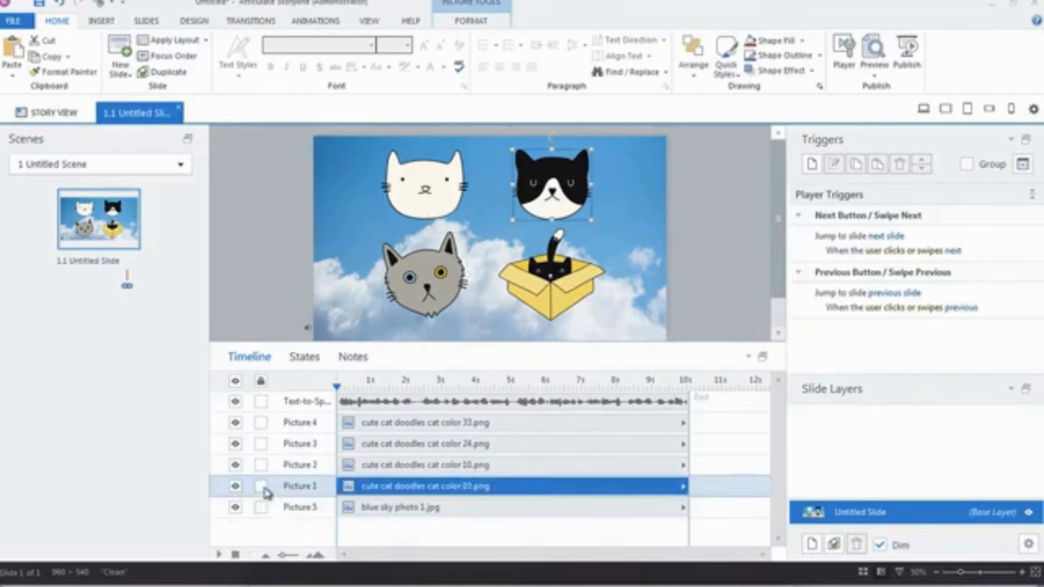
{"action": "left_click", "coordinate": [261, 382]}
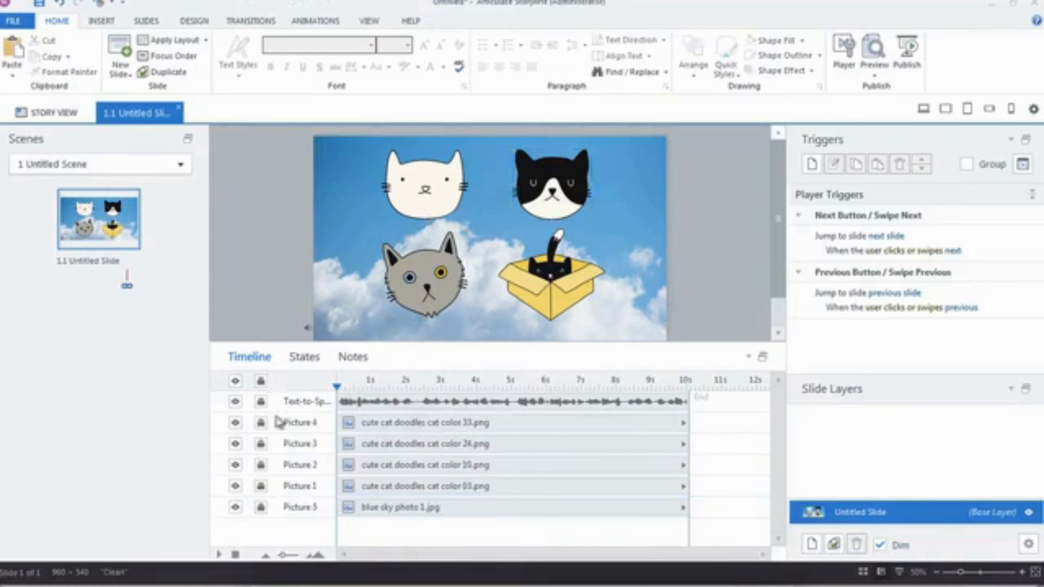
{"action": "left_click", "coordinate": [261, 382]}
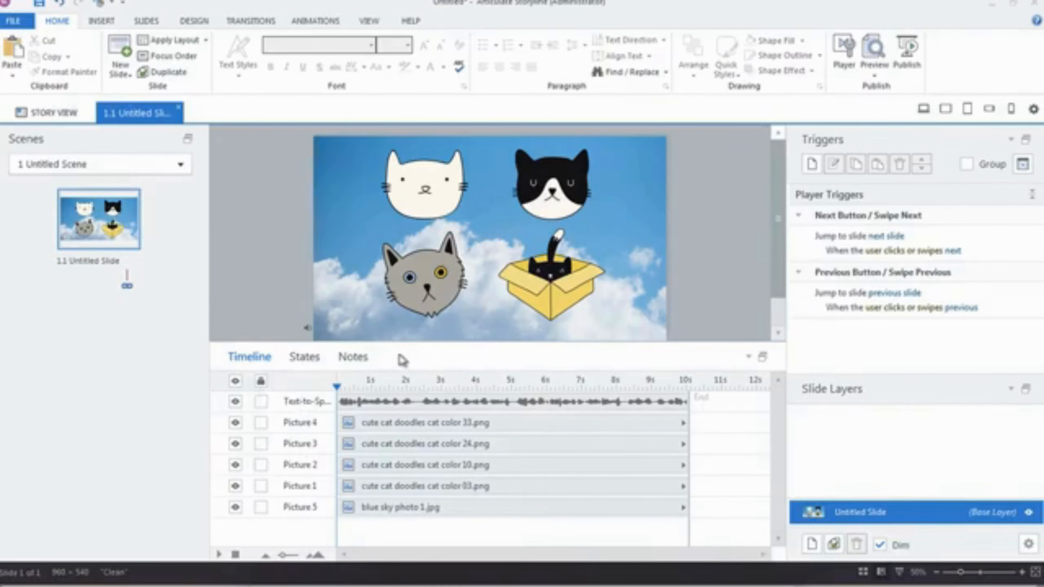
- Look through the commands offered for the blue sky picture and for the slide, including Format Background
{"action": "left_click_drag", "start_coordinate": [397, 347], "coordinate": [397, 366]}
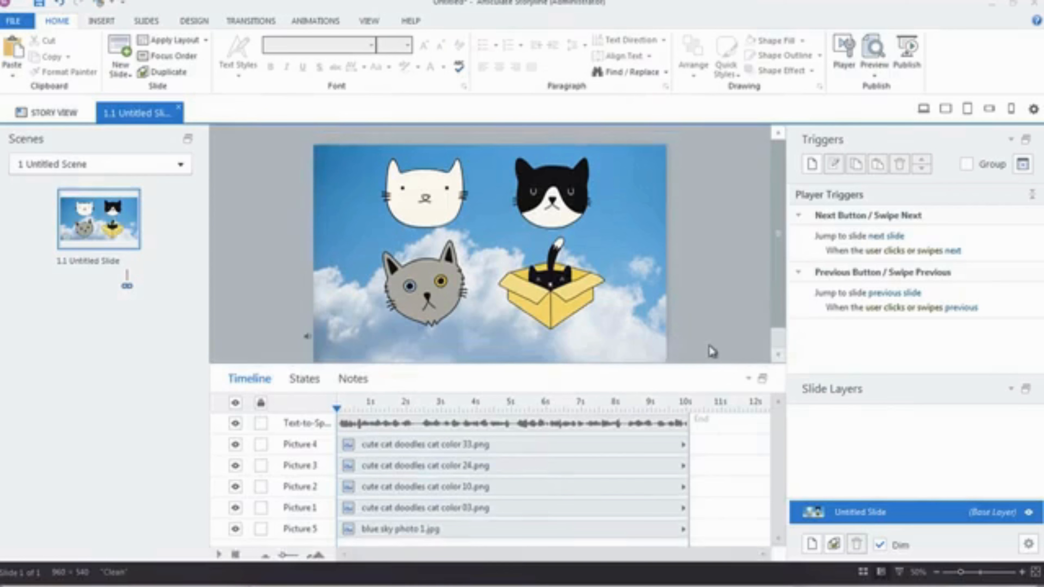
{"action": "left_click", "coordinate": [645, 276]}
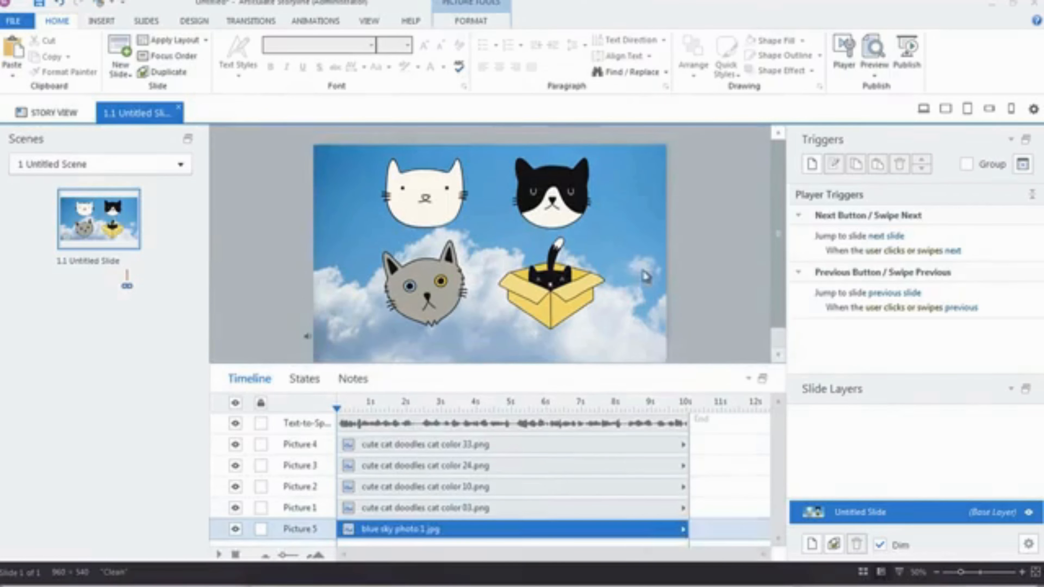
{"action": "right_click", "coordinate": [645, 276]}
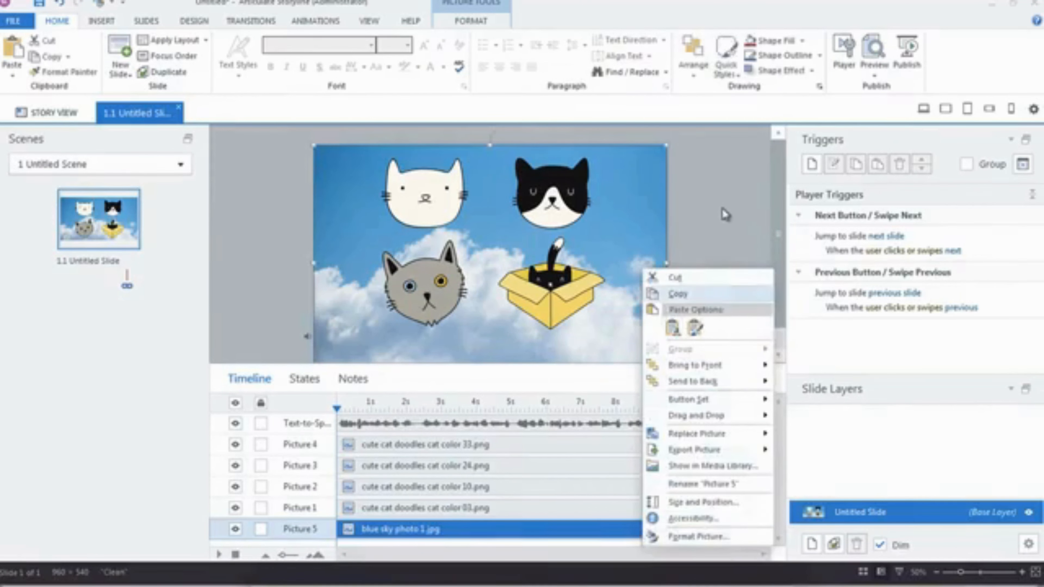
{"action": "left_click", "coordinate": [710, 218]}
{"action": "right_click", "coordinate": [700, 235]}
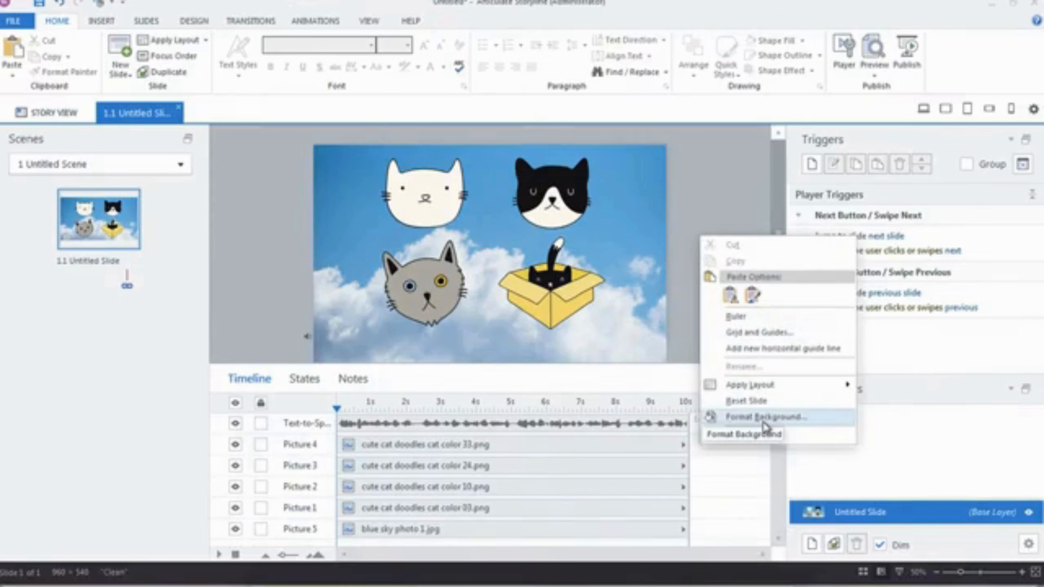
{"action": "left_click", "coordinate": [252, 278]}
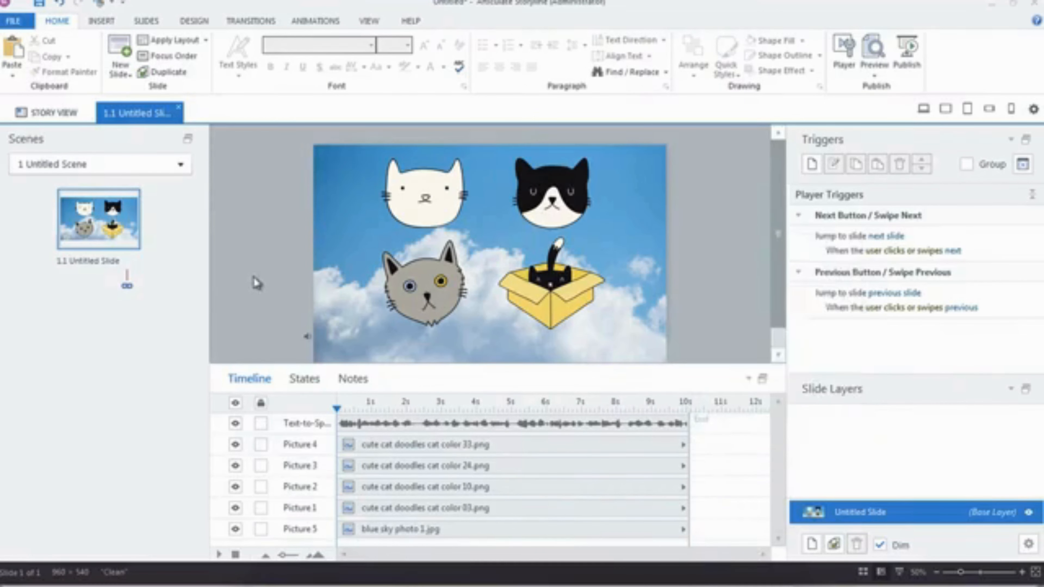
- Lock the blue sky picture in the timeline, select the white cat over it, and unlock the sky picture again
{"action": "left_click", "coordinate": [261, 531]}
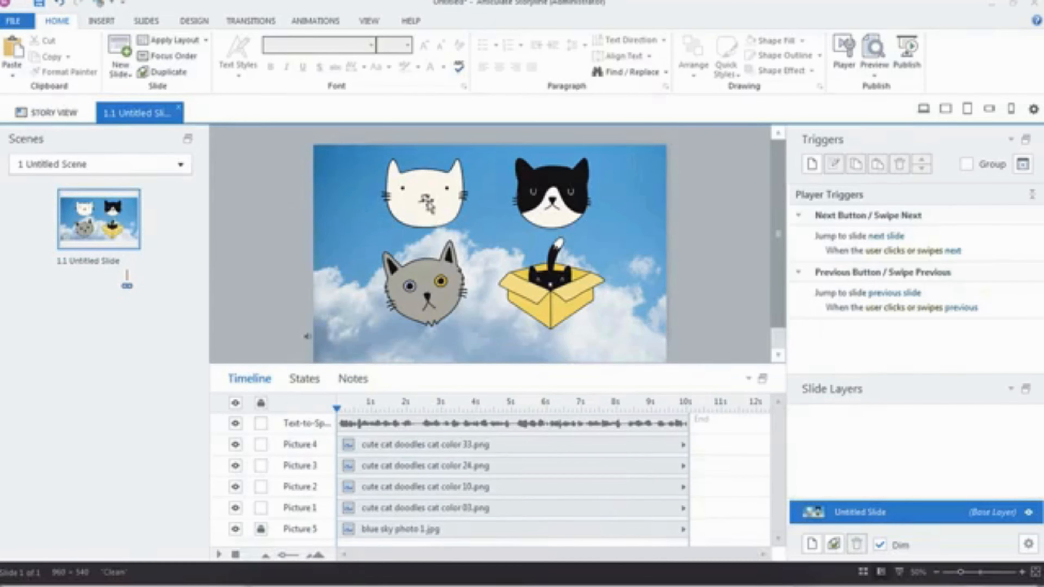
{"action": "mouse_move", "coordinate": [431, 205]}
{"action": "left_mouse_down"}
{"action": "mouse_move", "coordinate": [395, 202]}
{"action": "mouse_move", "coordinate": [438, 204]}
{"action": "mouse_move", "coordinate": [408, 203]}
{"action": "mouse_move", "coordinate": [434, 205]}
{"action": "mouse_move", "coordinate": [425, 201]}
{"action": "left_mouse_up"}
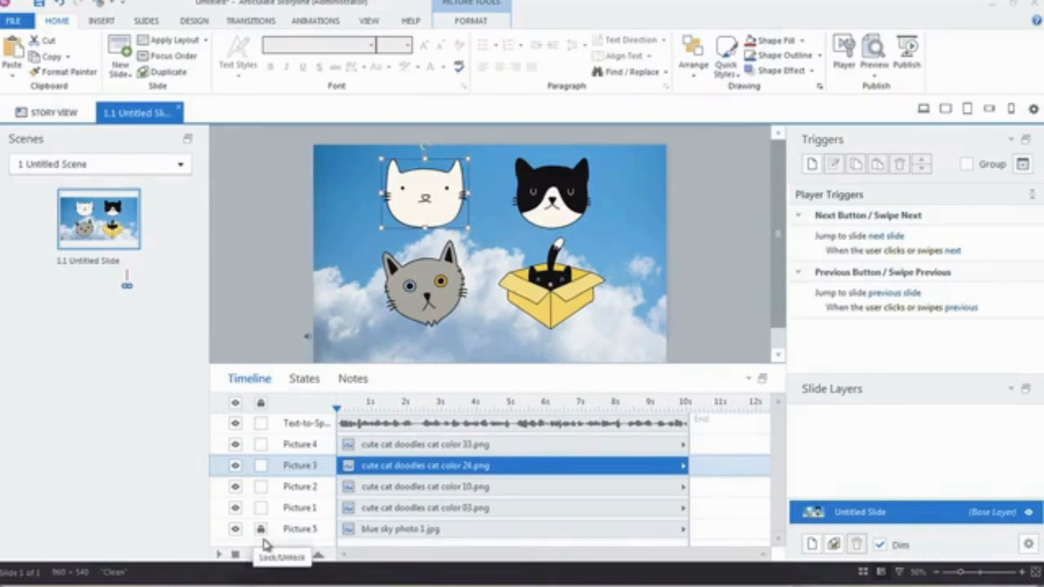
{"action": "left_click", "coordinate": [261, 529]}
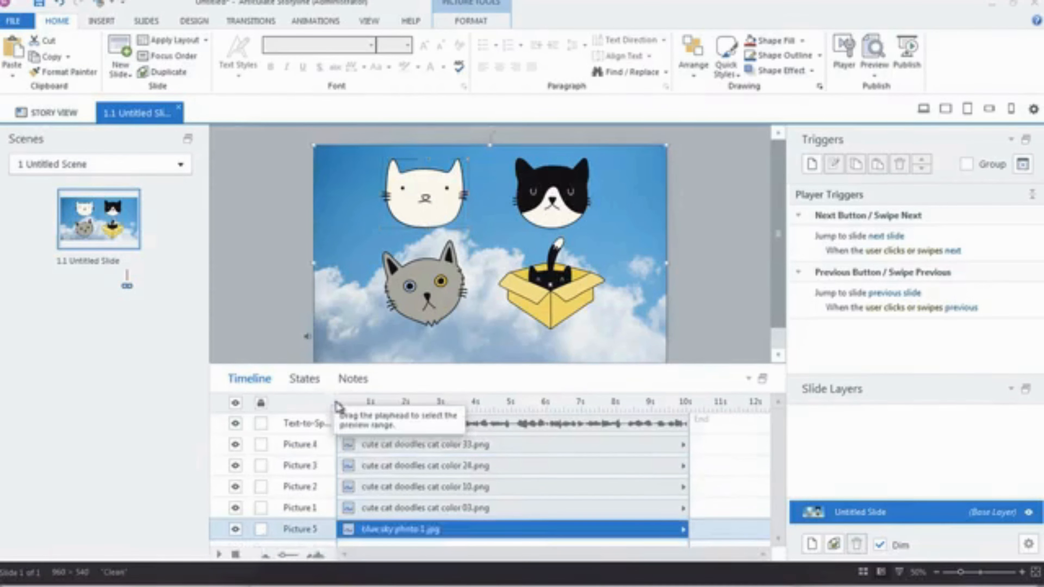
- Widen the timeline's object name column and rename the blue sky picture, Picture 5, as BG
{"action": "left_click_drag", "start_coordinate": [334, 407], "coordinate": [405, 405]}
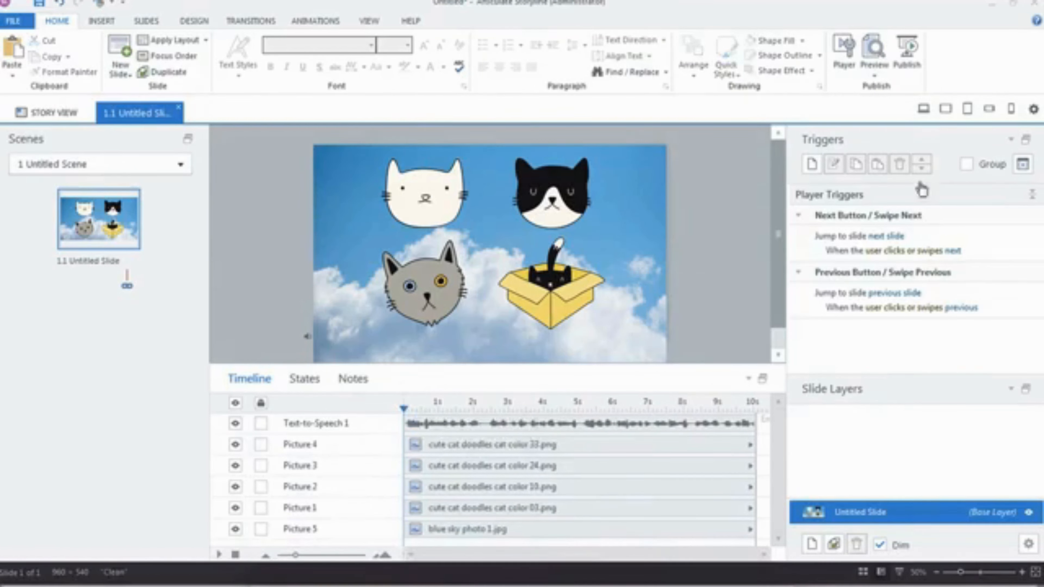
{"action": "double_click", "coordinate": [313, 531]}
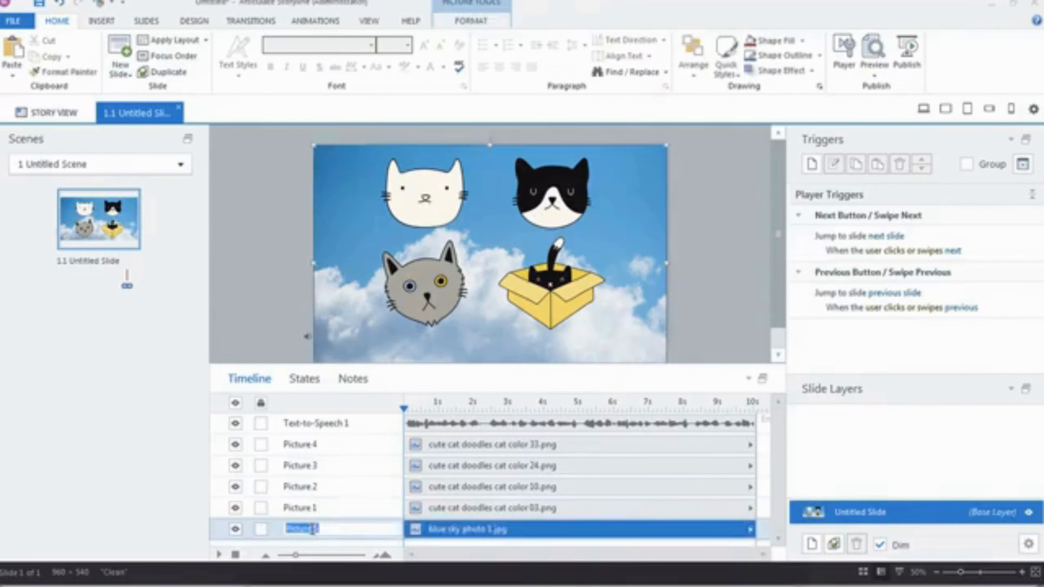
{"action": "type", "text": "BG"}
{"action": "key", "text": "Return"}
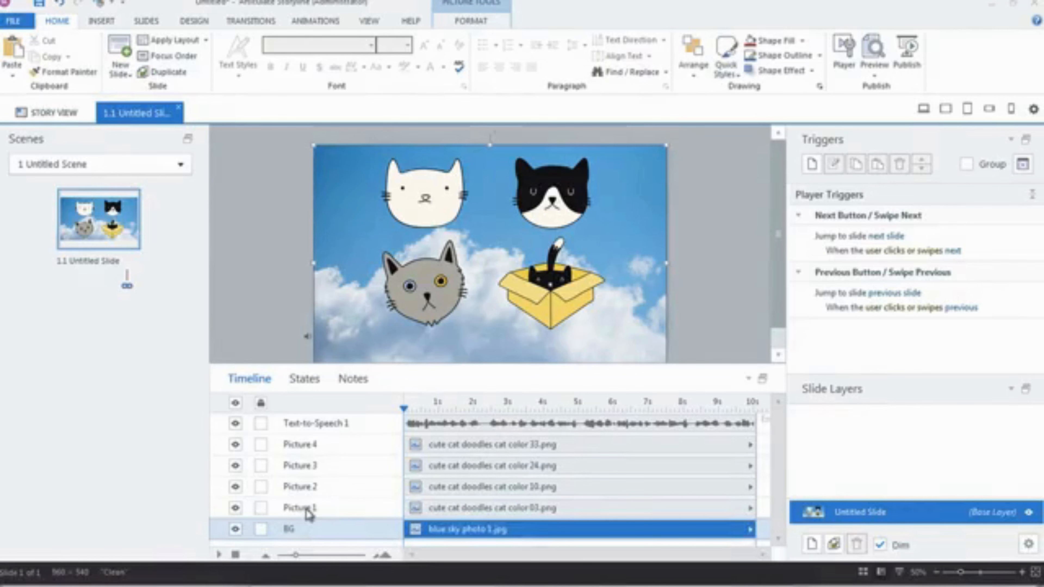
- Rename the black and white cat picture, Picture 1, as BlkWhtCat in the timeline
{"action": "double_click", "coordinate": [308, 510]}
{"action": "type", "text": "B"}
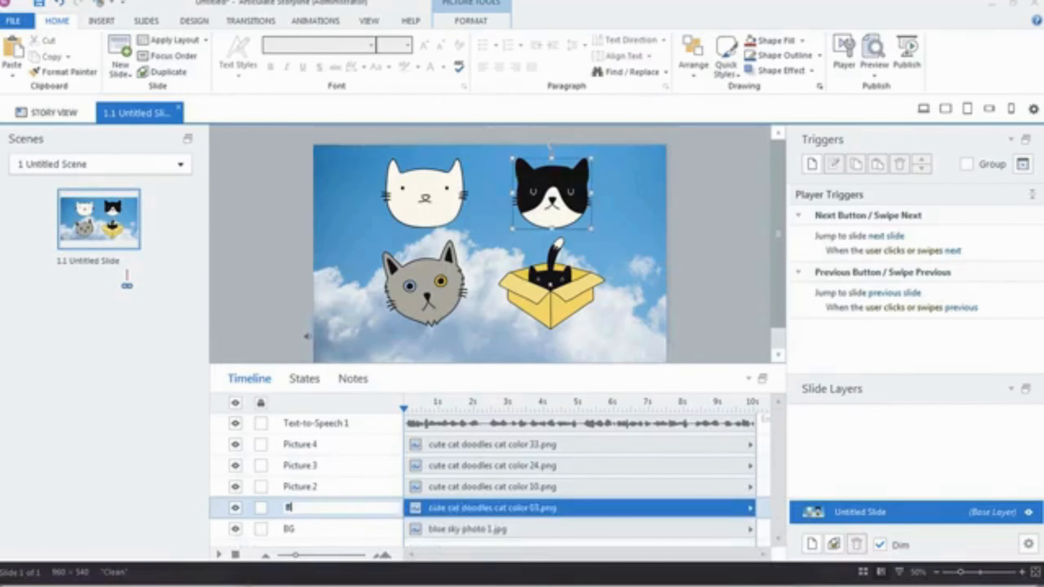
{"action": "type", "text": "rown"}
{"action": "type", "text": "t"}
{"action": "type", "text": "Cat"}
- Rename the grey cat picture, Picture 2, as GreyCat and the white cat picture, Picture 3, as WhtCat
{"action": "left_click", "coordinate": [303, 485]}
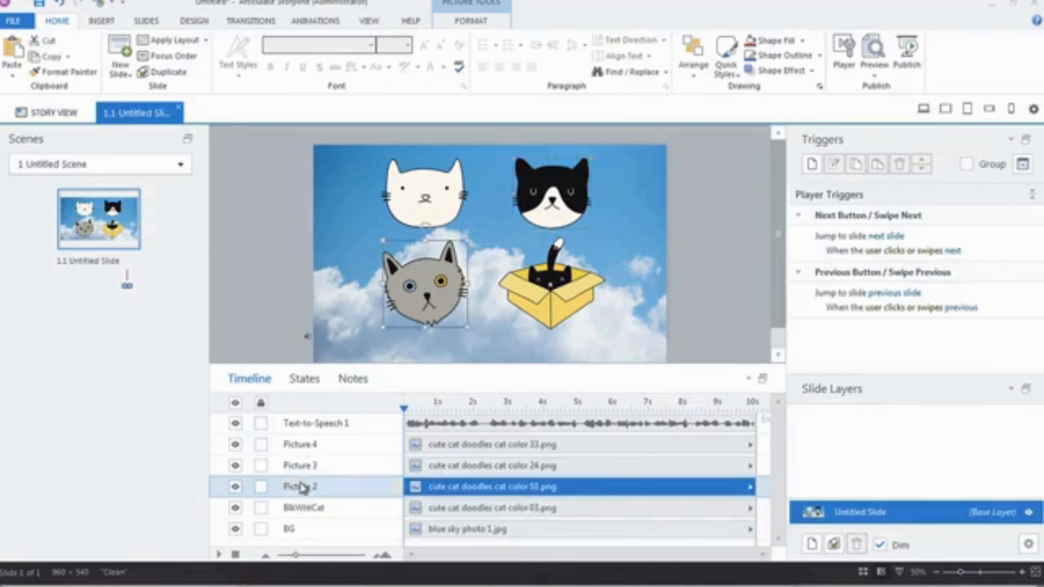
{"action": "double_click", "coordinate": [303, 487]}
{"action": "type", "text": "GreyCat"}
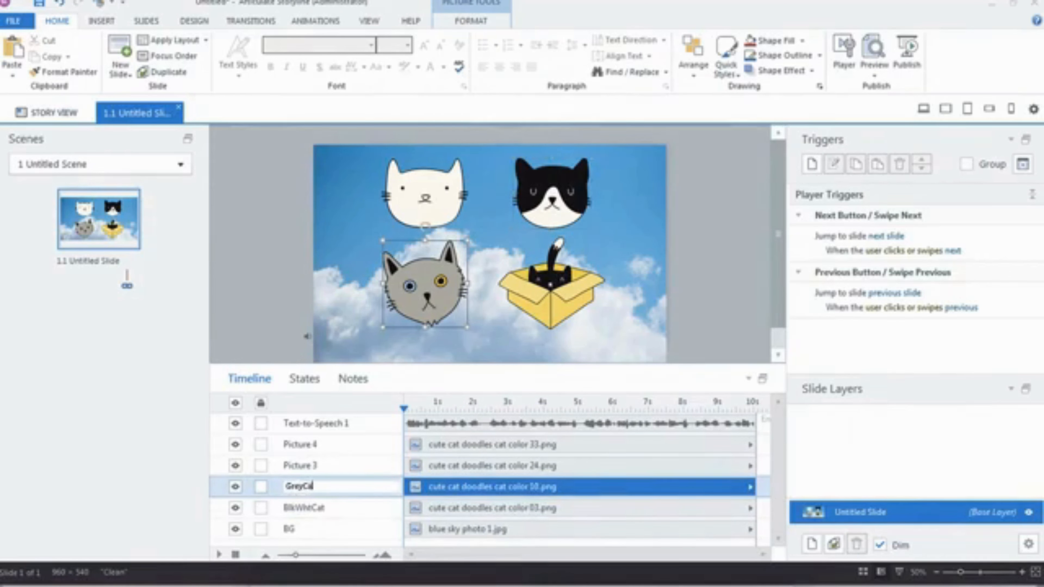
{"action": "key", "text": "Return"}
{"action": "double_click", "coordinate": [300, 465]}
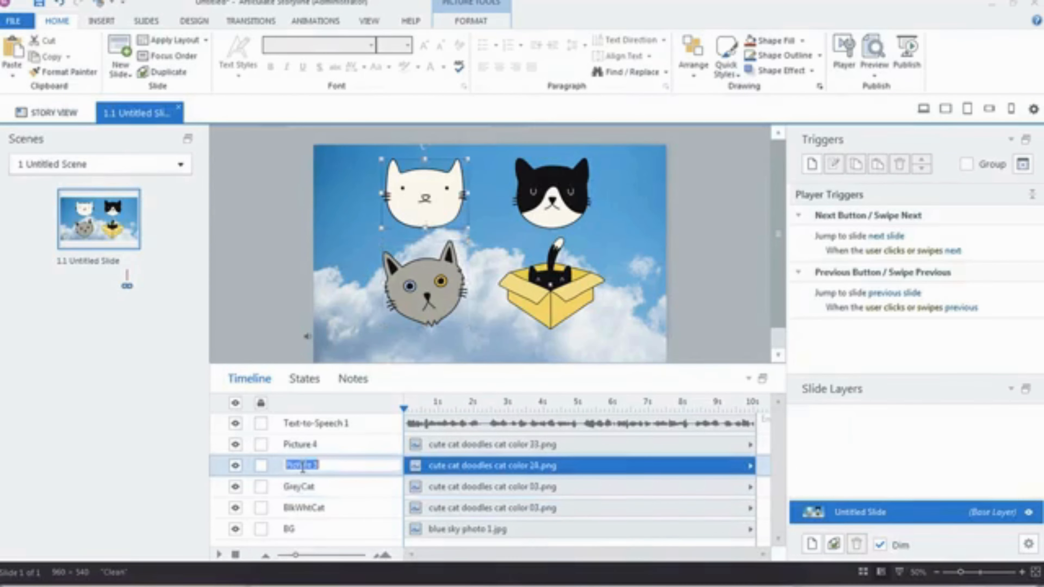
{"action": "type", "text": "WhtCat"}
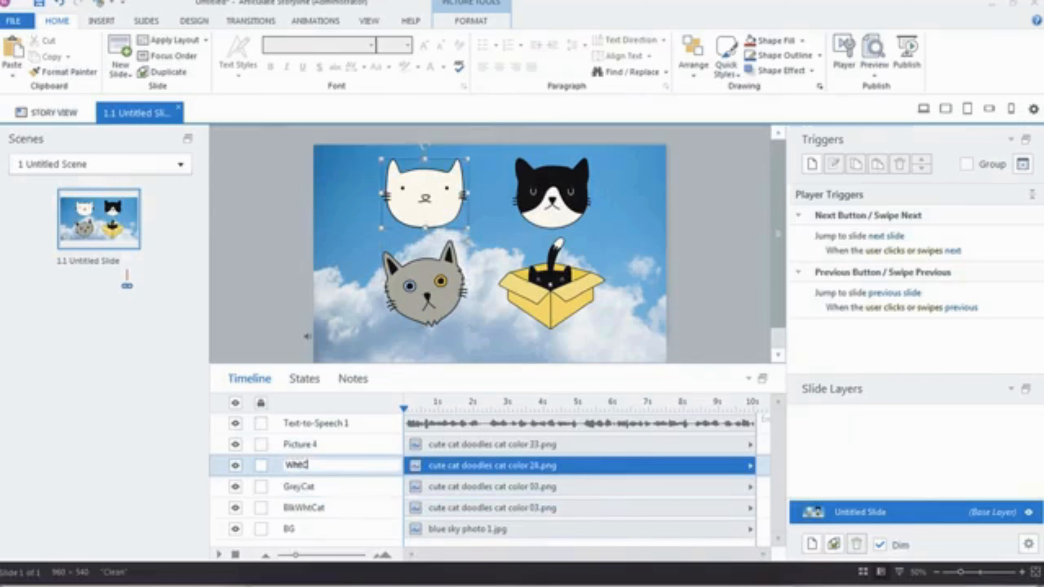
{"action": "key", "text": "Return"}
- Rename the boxed cat picture, Picture 4, as BoxCat and the Text-to-Speech 1 track as Audio
{"action": "double_click", "coordinate": [300, 444]}
{"action": "type", "text": "B"}
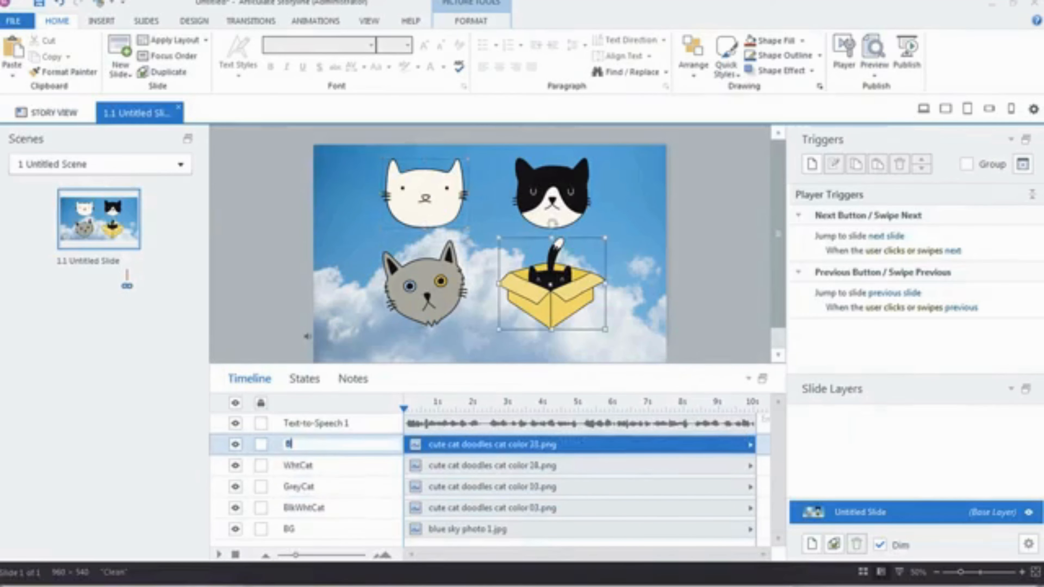
{"action": "type", "text": "oxCat"}
{"action": "key", "text": "Return"}
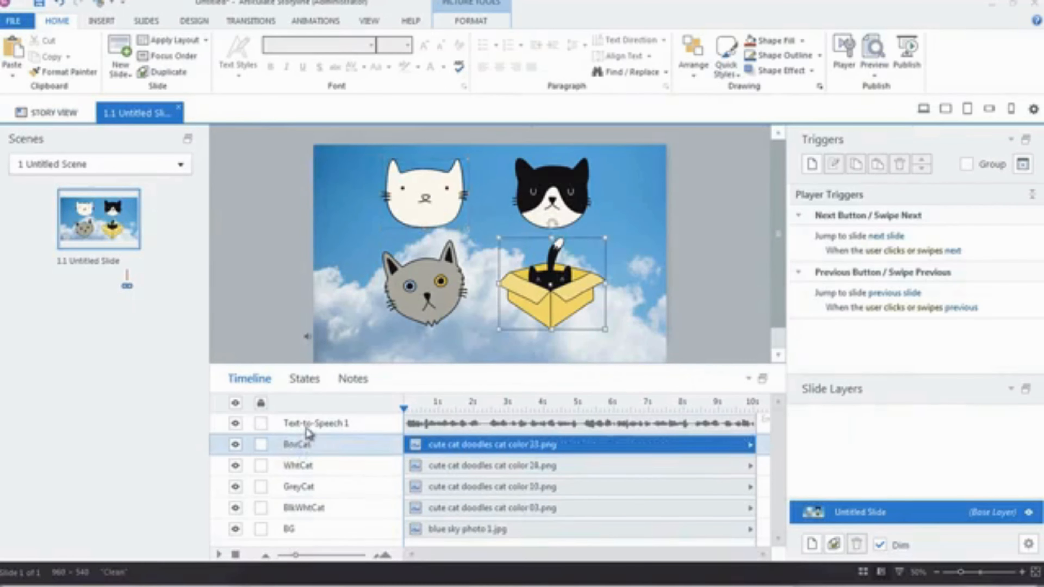
{"action": "left_click", "coordinate": [306, 430]}
{"action": "double_click", "coordinate": [306, 429]}
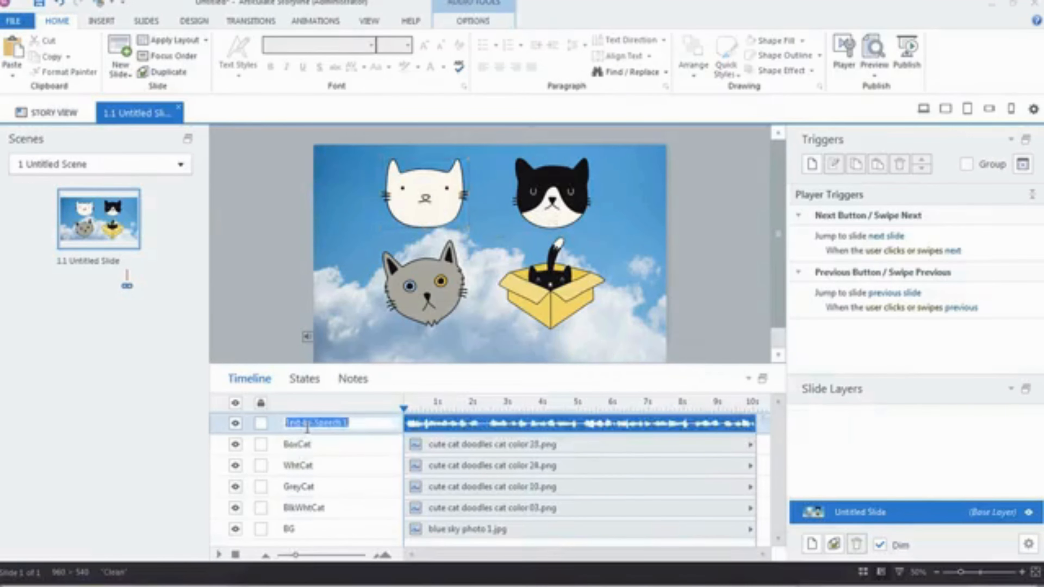
{"action": "type", "text": "Audio"}
{"action": "key", "text": "Return"}
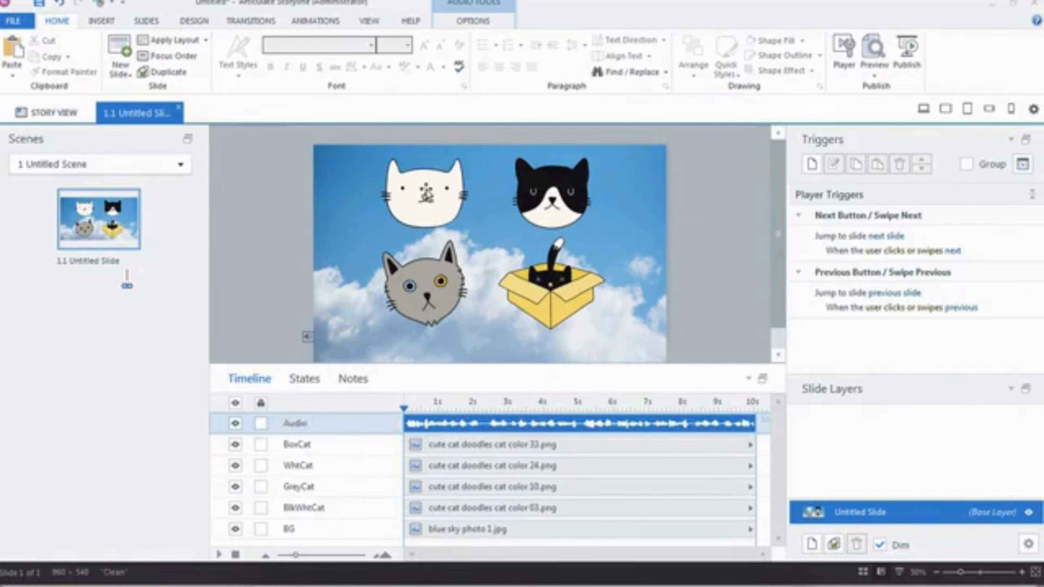
- Try a trigger that jumps to the next slide when the user clicks WhtCat, and cancel it
{"action": "left_click", "coordinate": [425, 194]}
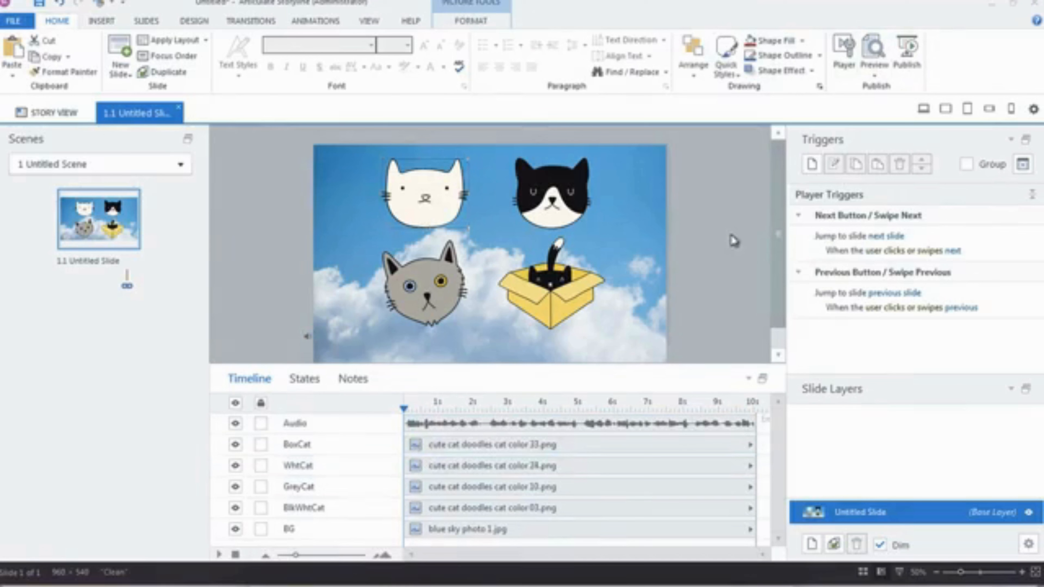
{"action": "left_click", "coordinate": [735, 242]}
{"action": "left_click", "coordinate": [813, 164]}
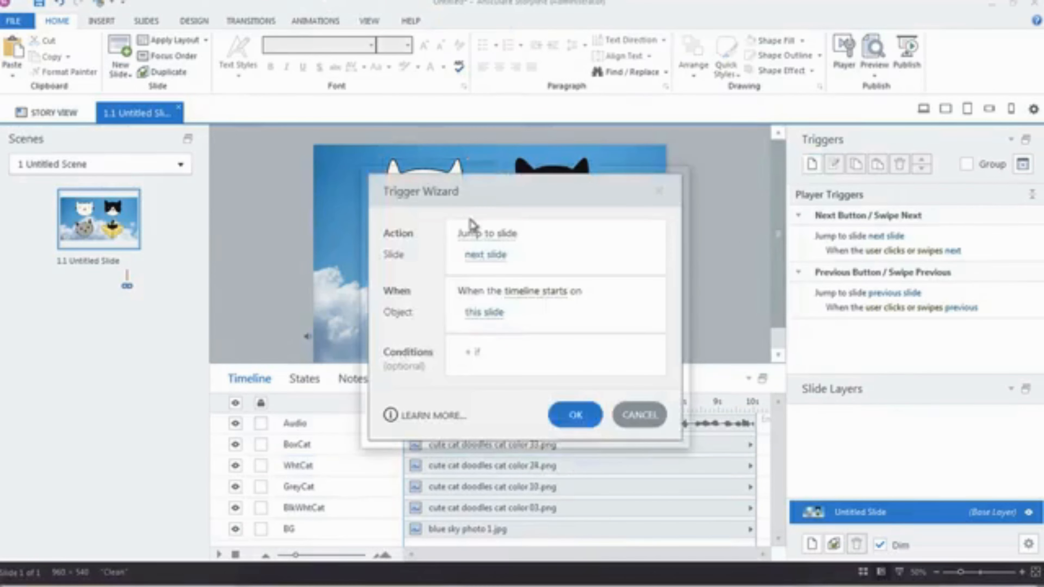
{"action": "left_click", "coordinate": [534, 296]}
{"action": "type", "text": "user"}
{"action": "key", "text": "Return"}
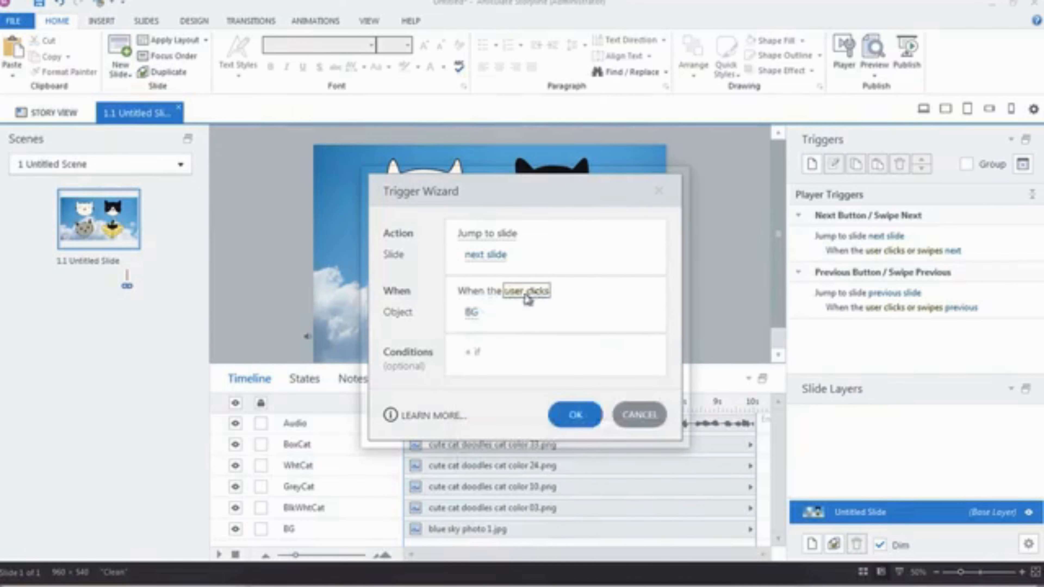
{"action": "left_click_drag", "start_coordinate": [534, 197], "coordinate": [811, 166]}
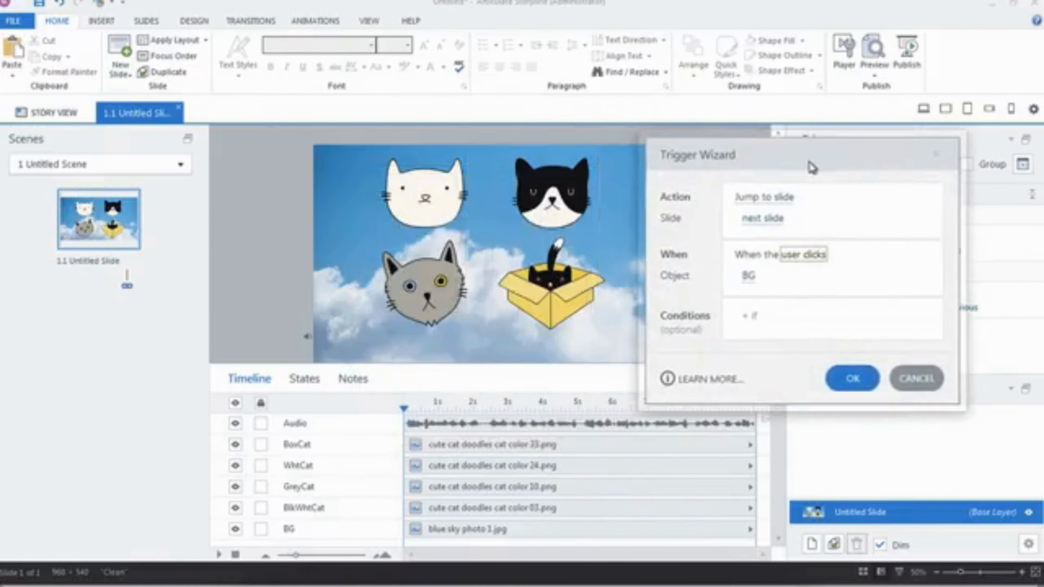
{"action": "left_click", "coordinate": [750, 276]}
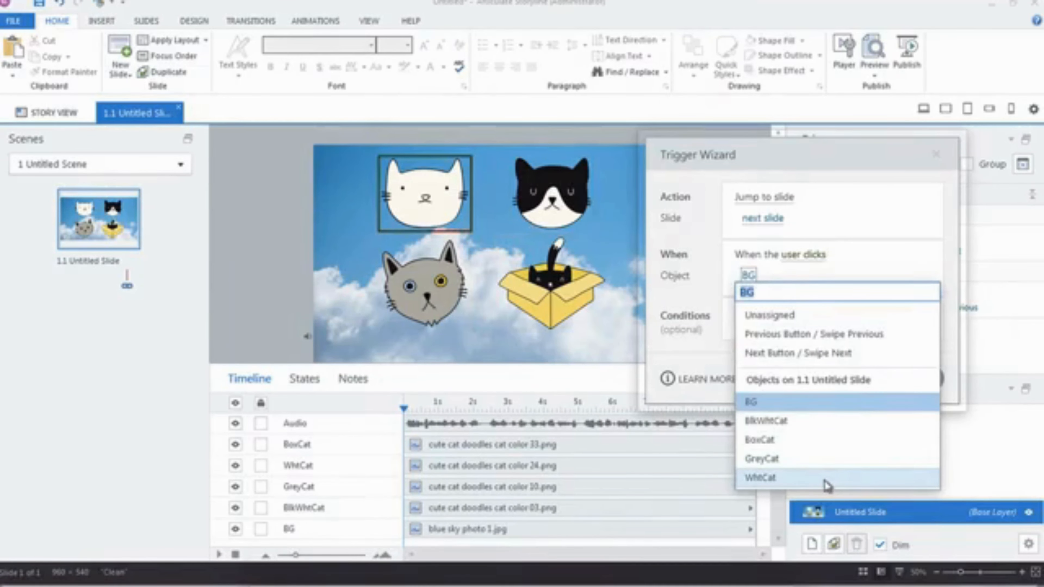
{"action": "left_click", "coordinate": [824, 479]}
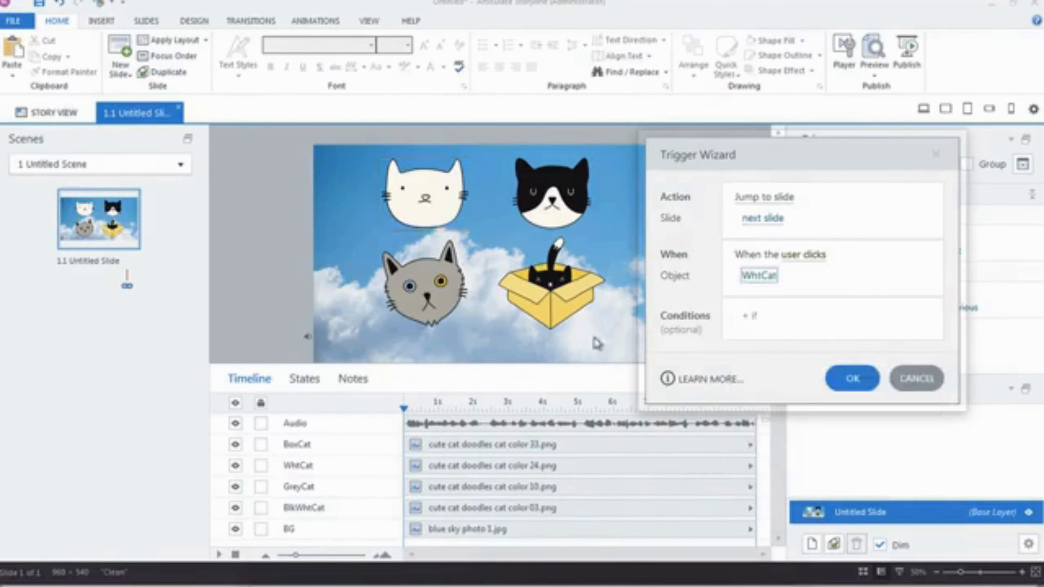
{"action": "left_click", "coordinate": [917, 379]}
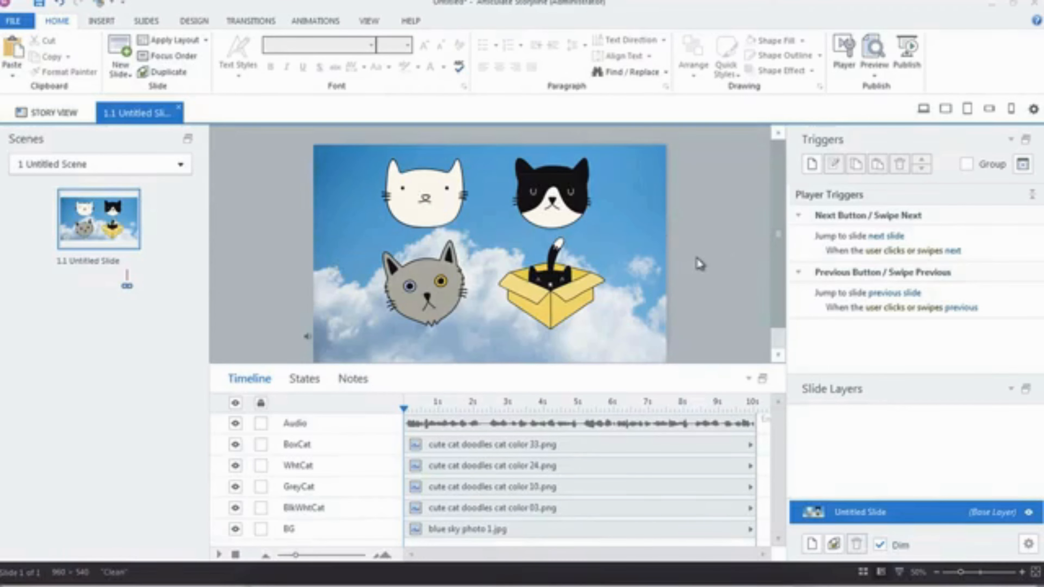
- Add a text box reading "Cat in a Box" to the slide and enlarge its font by two size steps
{"action": "key", "text": "space"}
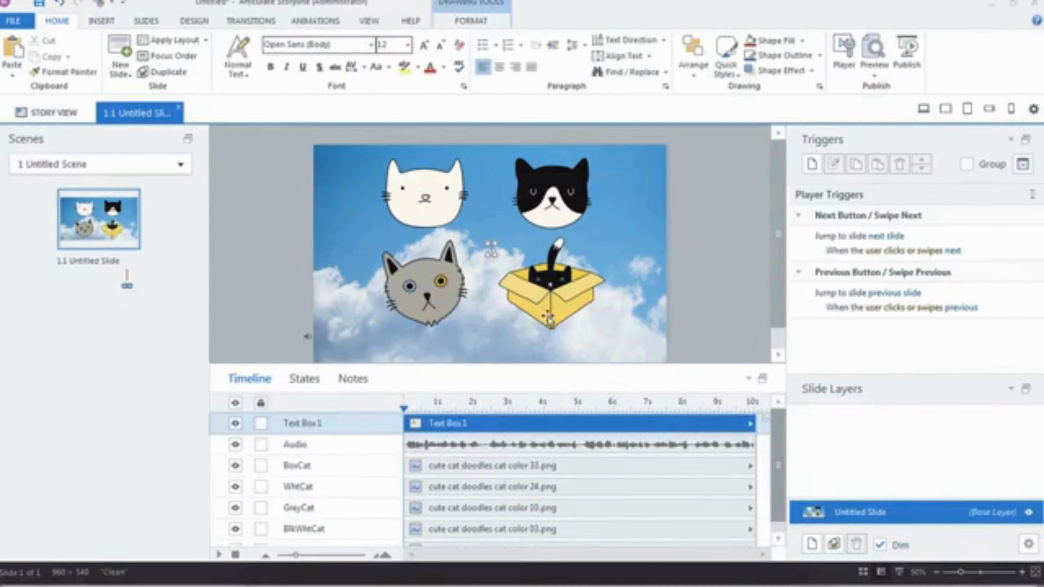
{"action": "type", "text": "Cat training"}
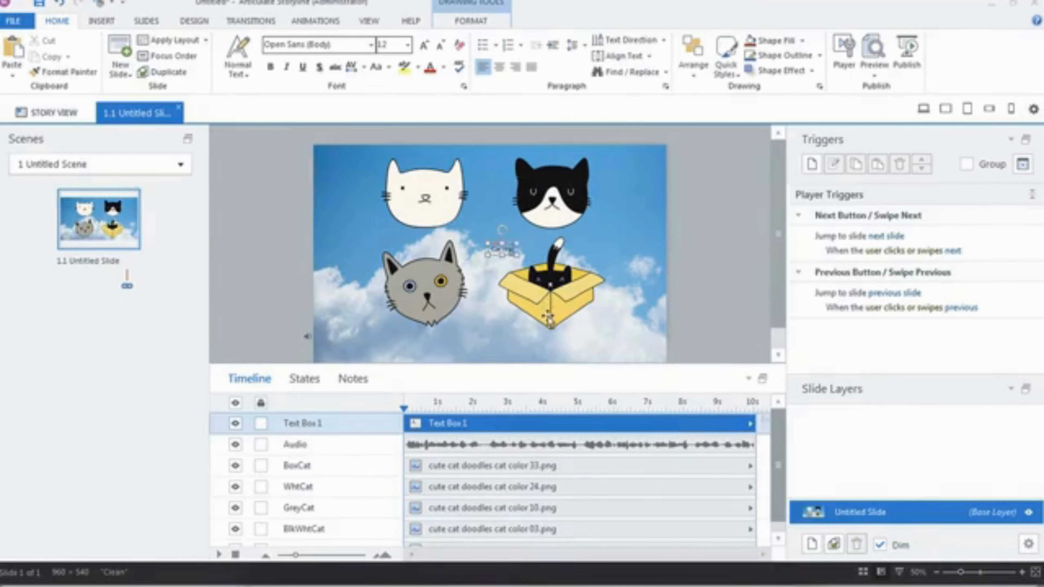
{"action": "key", "text": "ctrl+a"}
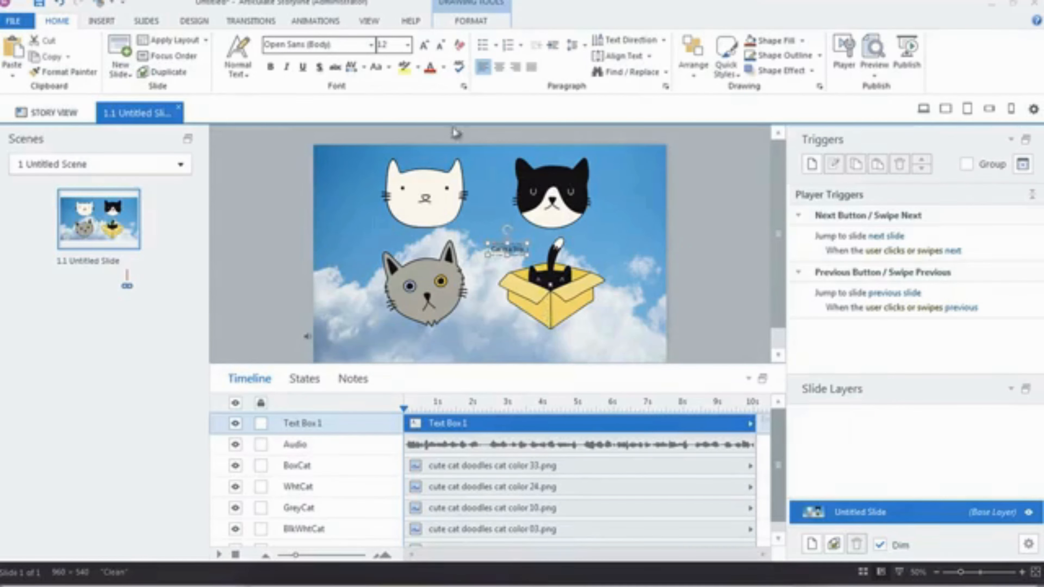
{"action": "left_click", "coordinate": [426, 46]}
{"action": "left_click", "coordinate": [426, 45]}
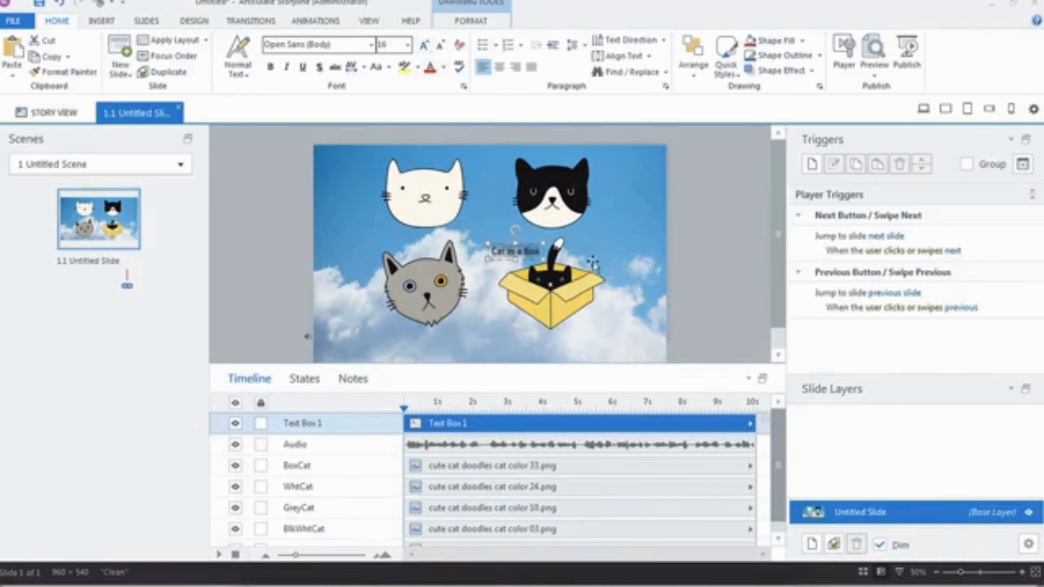
- Move the "Cat in a Box" text box so it sits centred just below the boxed cat
{"action": "left_click", "coordinate": [524, 243]}
{"action": "left_click_drag", "start_coordinate": [523, 243], "coordinate": [558, 344]}
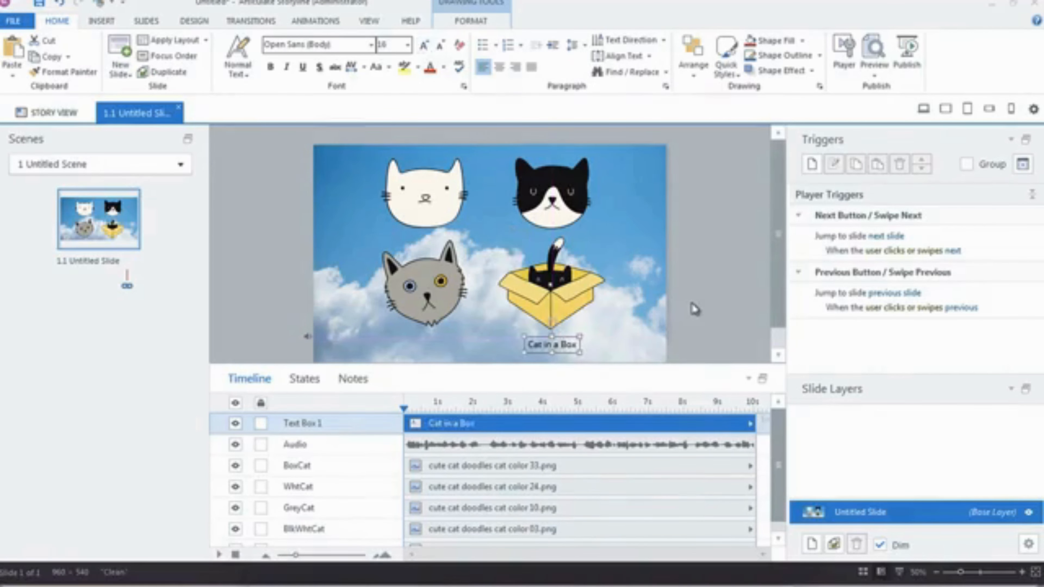
{"action": "left_click", "coordinate": [693, 310]}
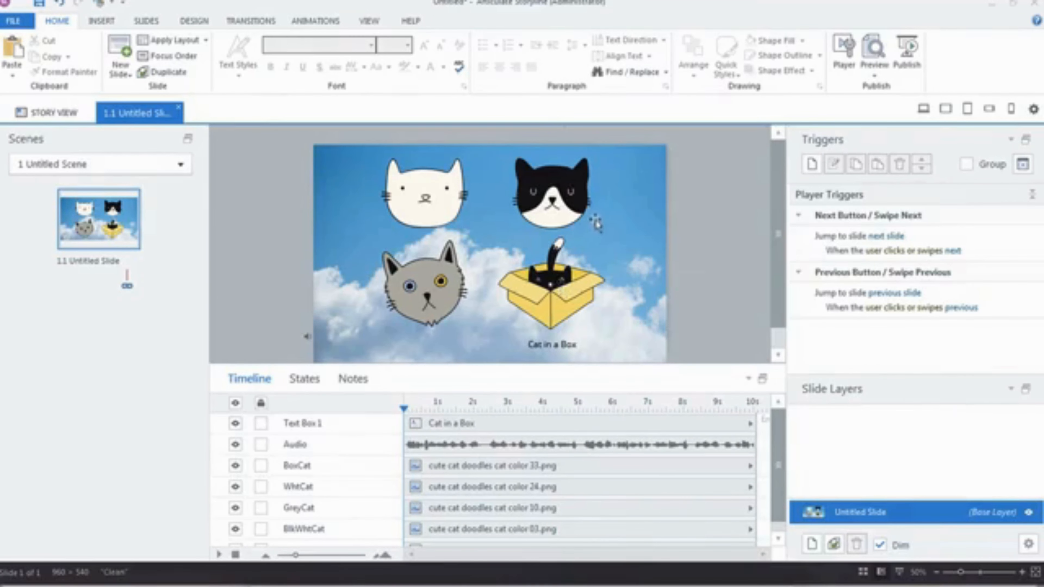
- Group the BoxCat picture with its "Cat in a Box" caption
{"action": "left_click", "coordinate": [563, 302]}
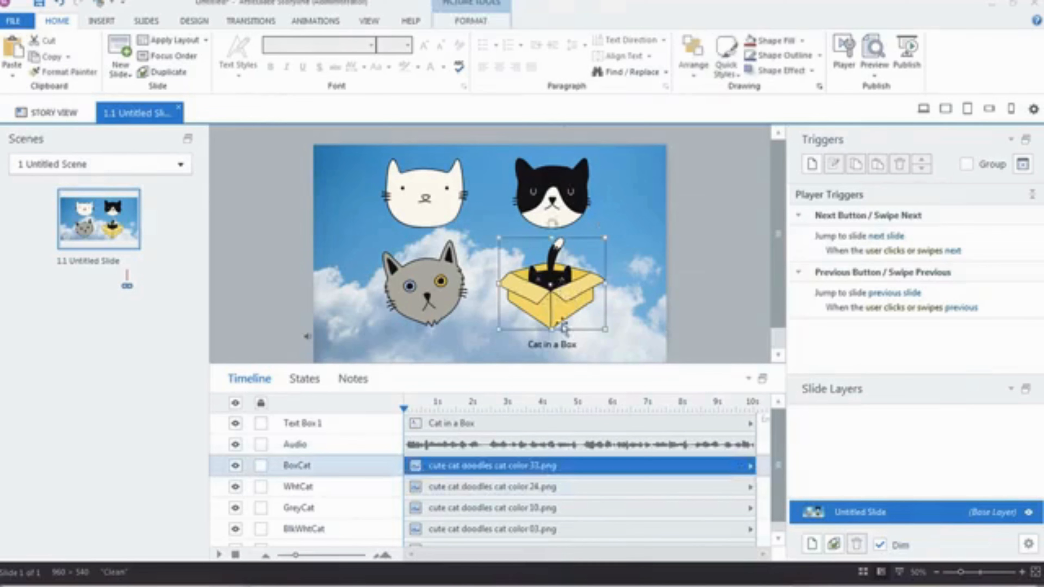
{"action": "left_click", "coordinate": [557, 354], "text": "shift"}
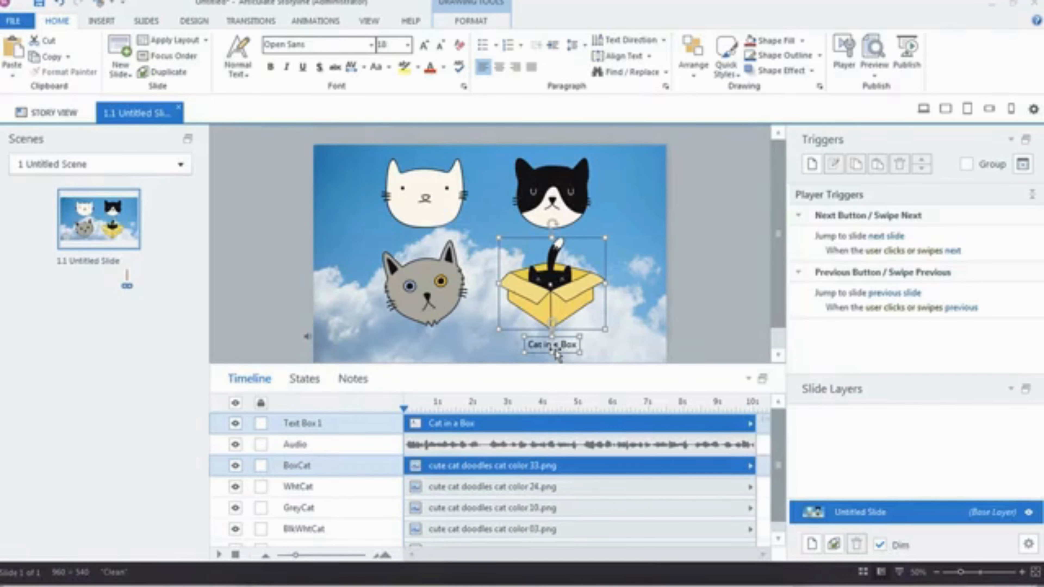
{"action": "key", "text": "ctrl+g"}
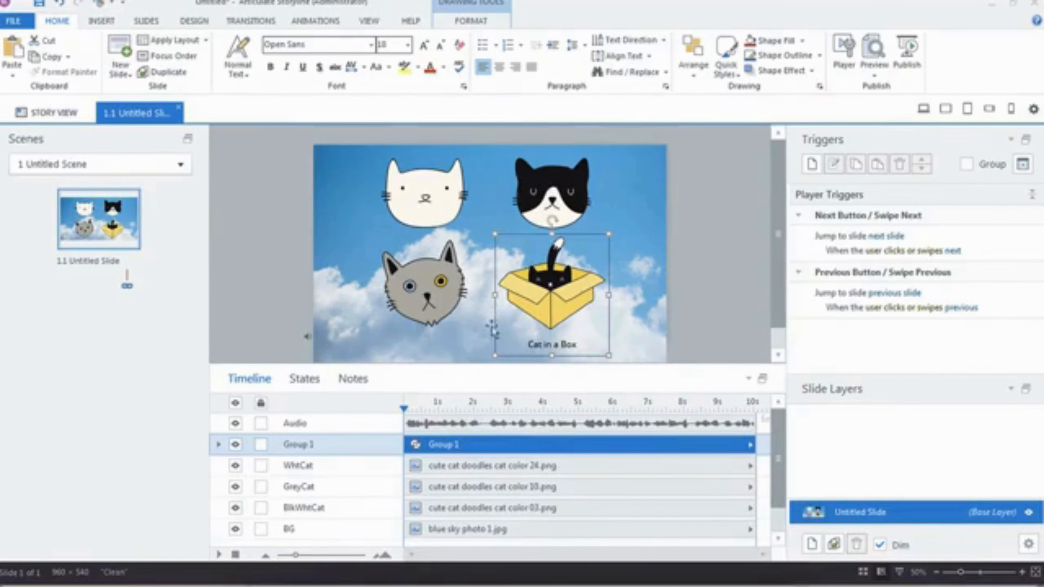
{"action": "left_click", "coordinate": [718, 280]}
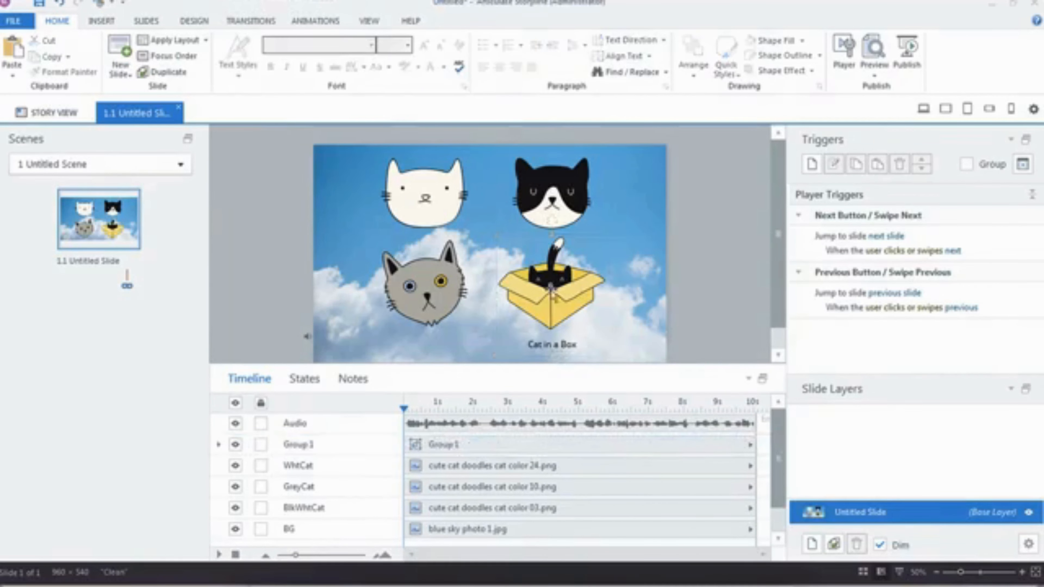
- Rename the group holding the boxed cat and its caption as CatBox in the timeline
{"action": "left_click", "coordinate": [551, 290]}
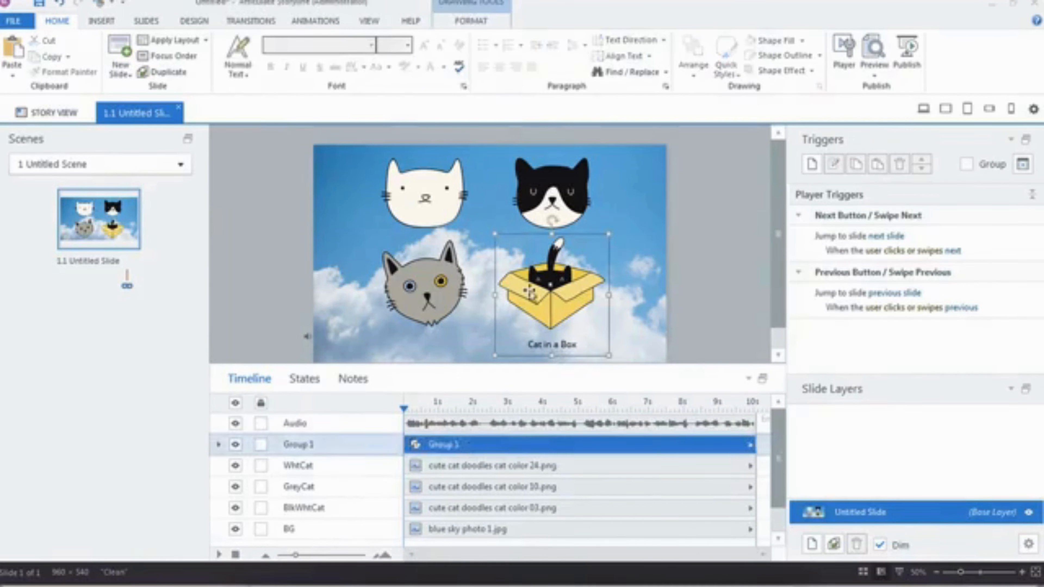
{"action": "double_click", "coordinate": [298, 445]}
{"action": "type", "text": "atBox"}
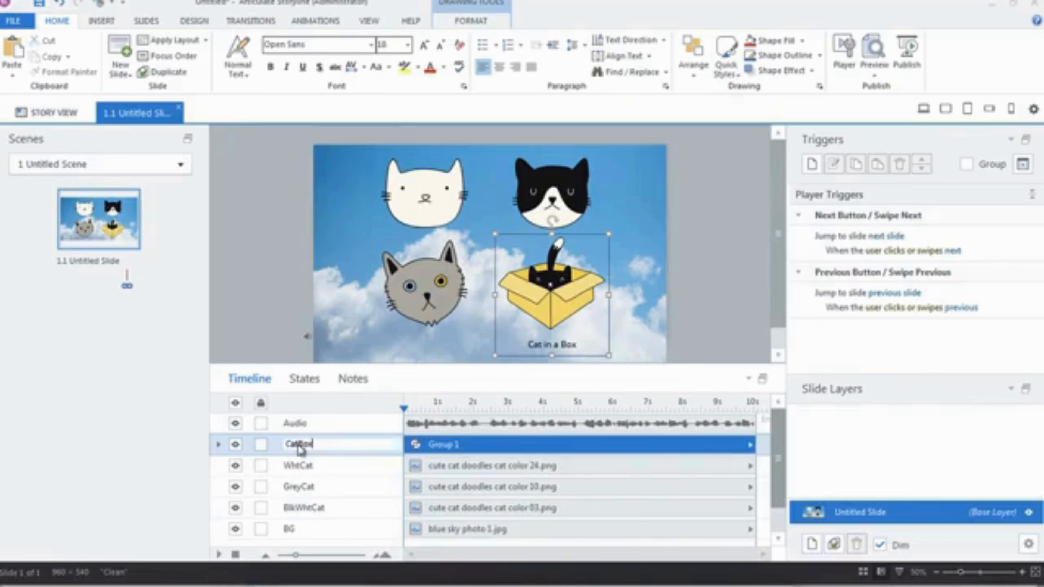
{"action": "key", "text": "Return"}
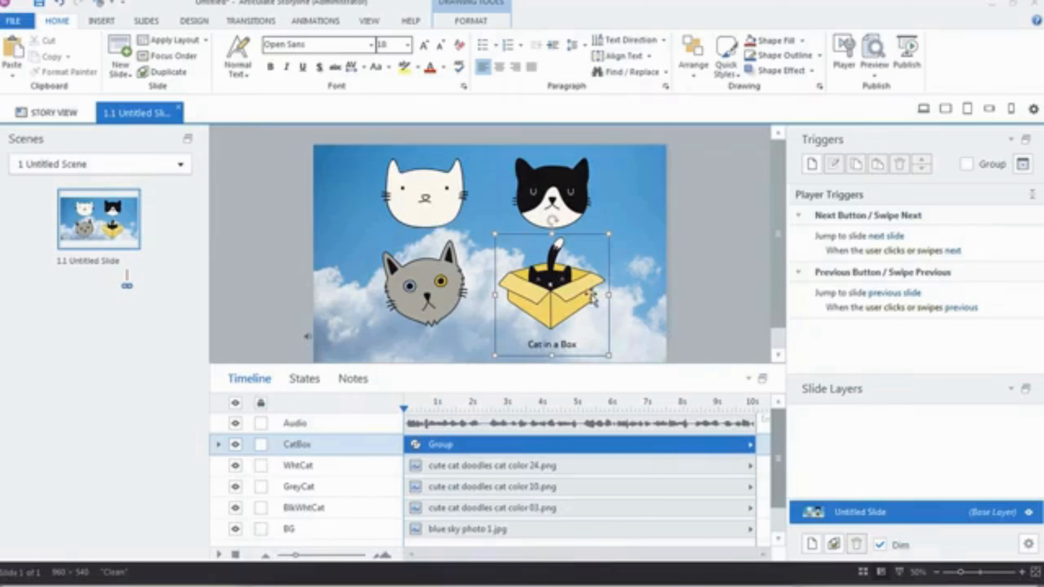
- Expand the CatBox group in the timeline and ungroup it into its separate picture and caption
{"action": "left_click", "coordinate": [219, 448]}
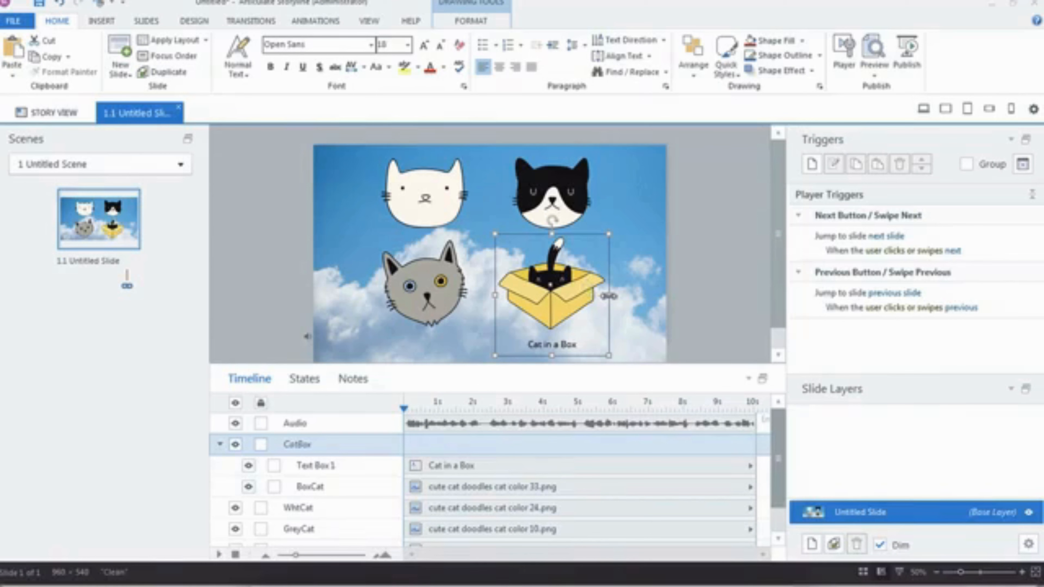
{"action": "right_click", "coordinate": [608, 296]}
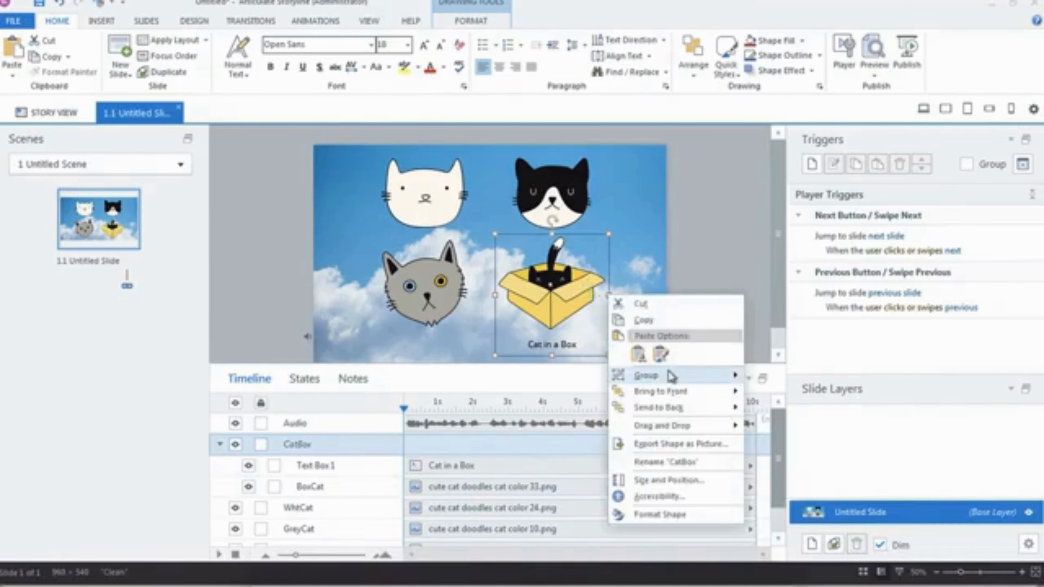
{"action": "mouse_move", "coordinate": [671, 375]}
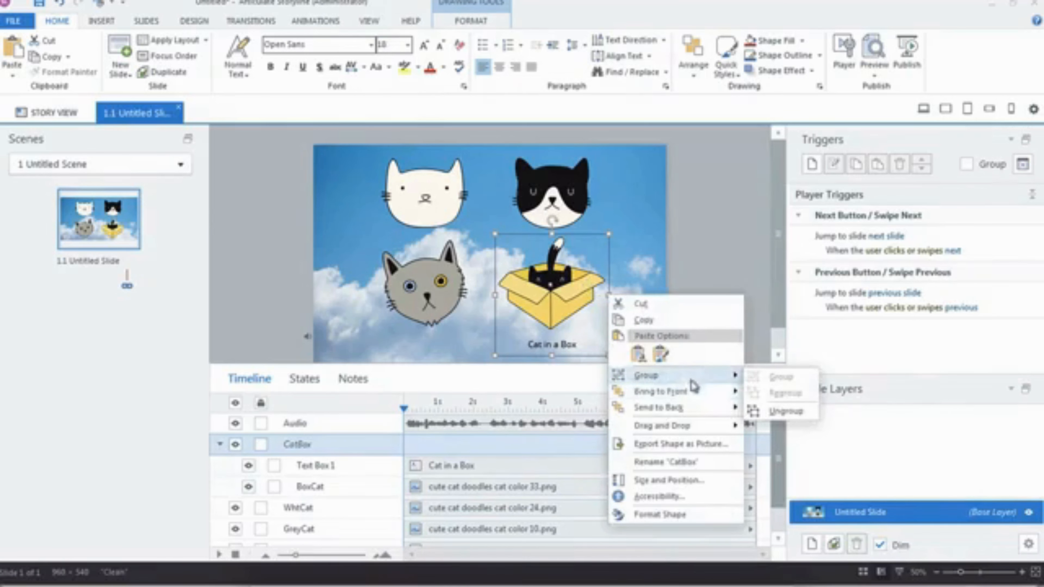
{"action": "left_click", "coordinate": [733, 236]}
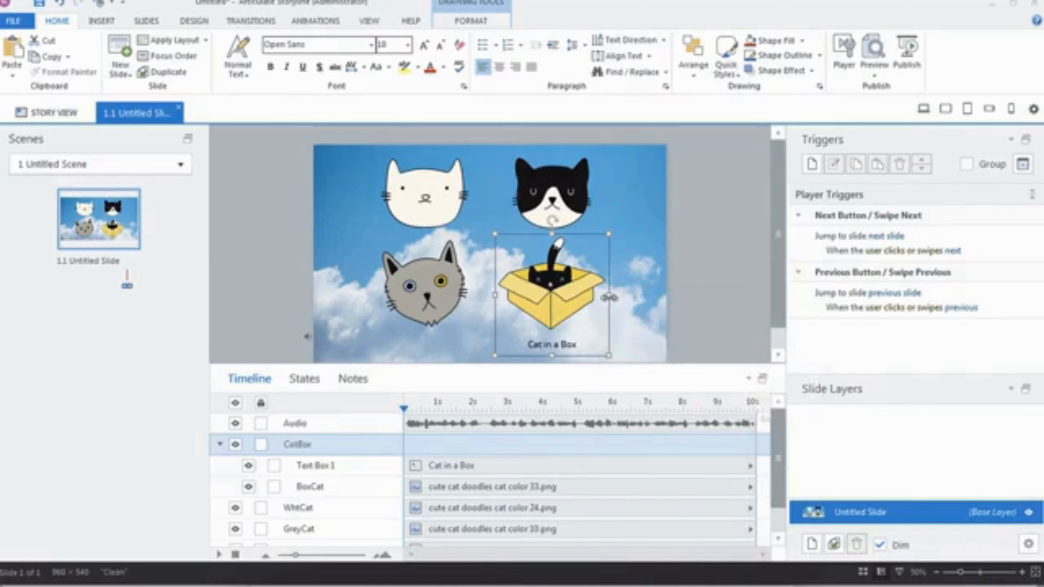
{"action": "right_click", "coordinate": [608, 297]}
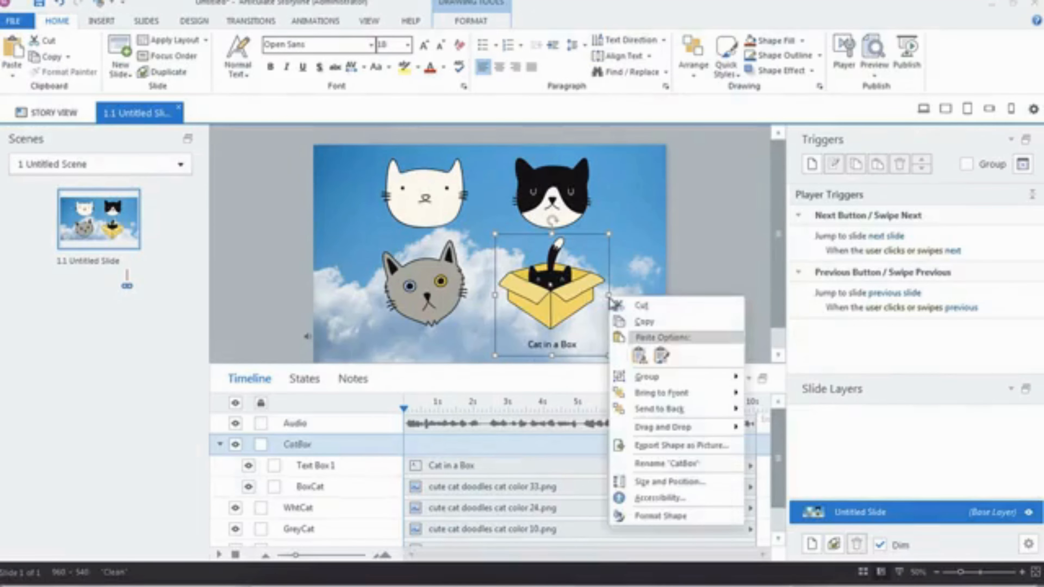
{"action": "mouse_move", "coordinate": [658, 380]}
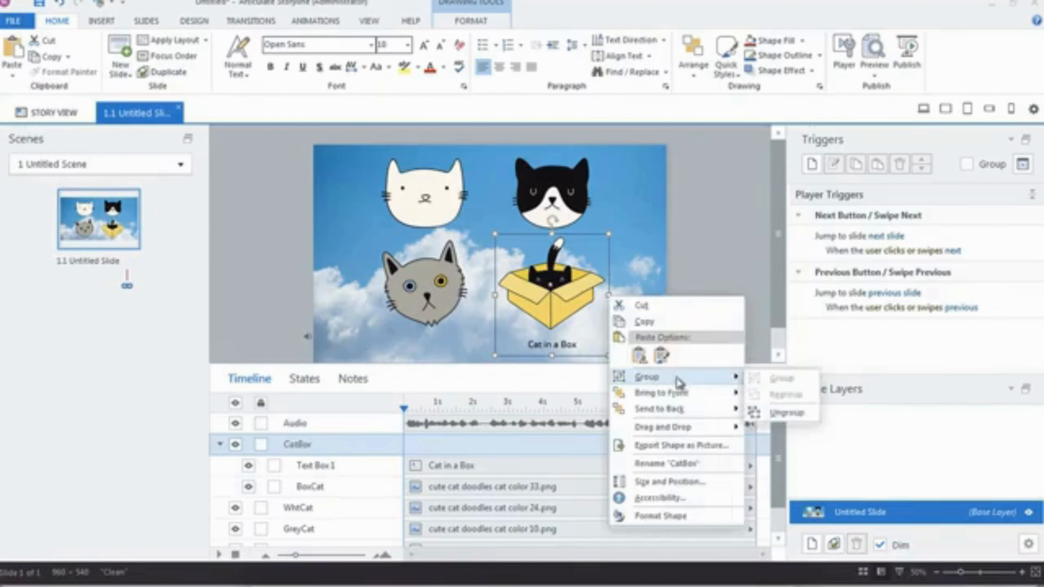
{"action": "left_click", "coordinate": [786, 413]}
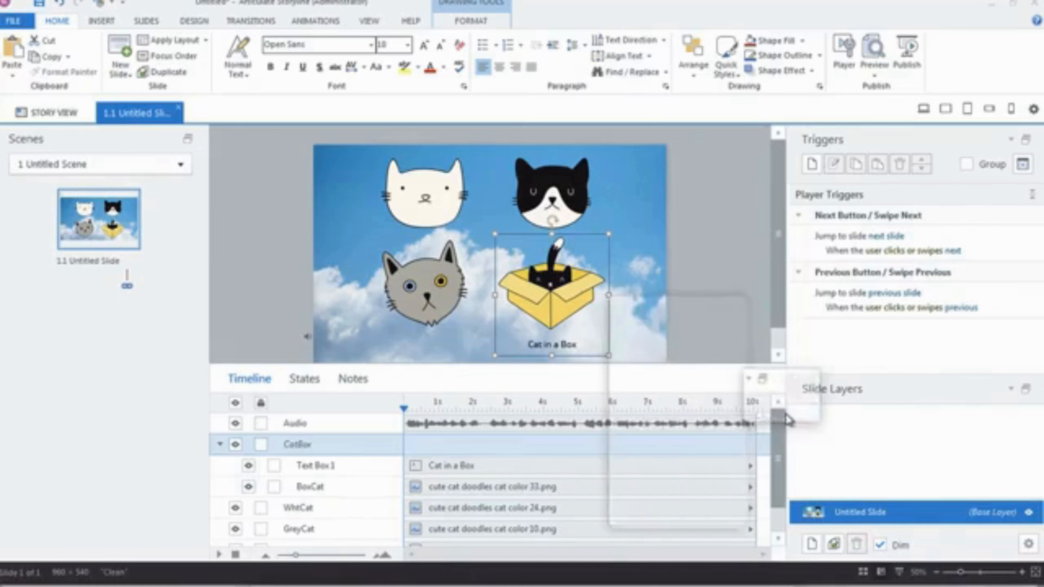
{"action": "left_click", "coordinate": [728, 323]}
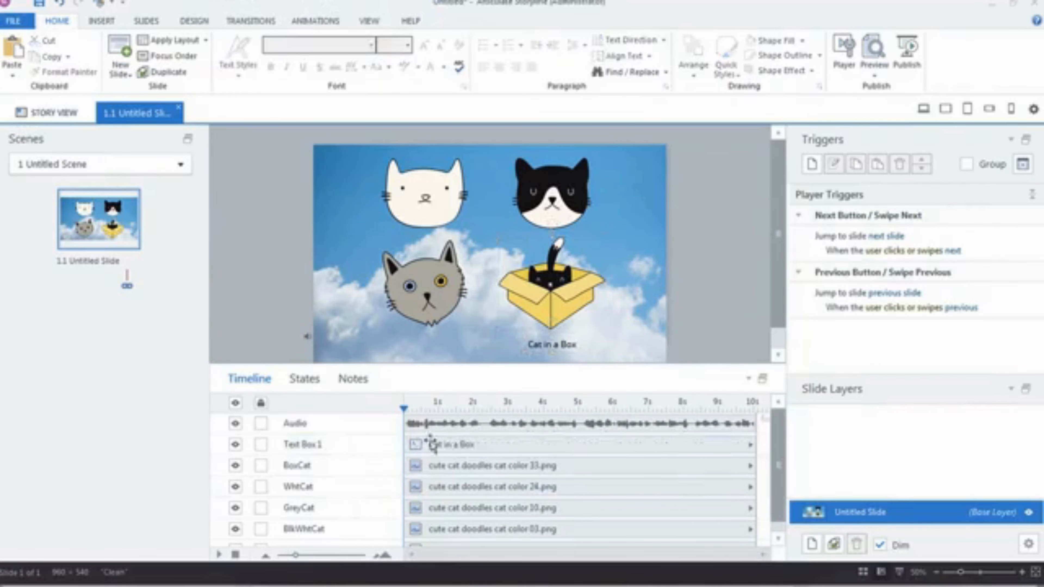
- Group the boxed cat picture with its "Cat in a Box" caption again
{"action": "left_click", "coordinate": [567, 296]}
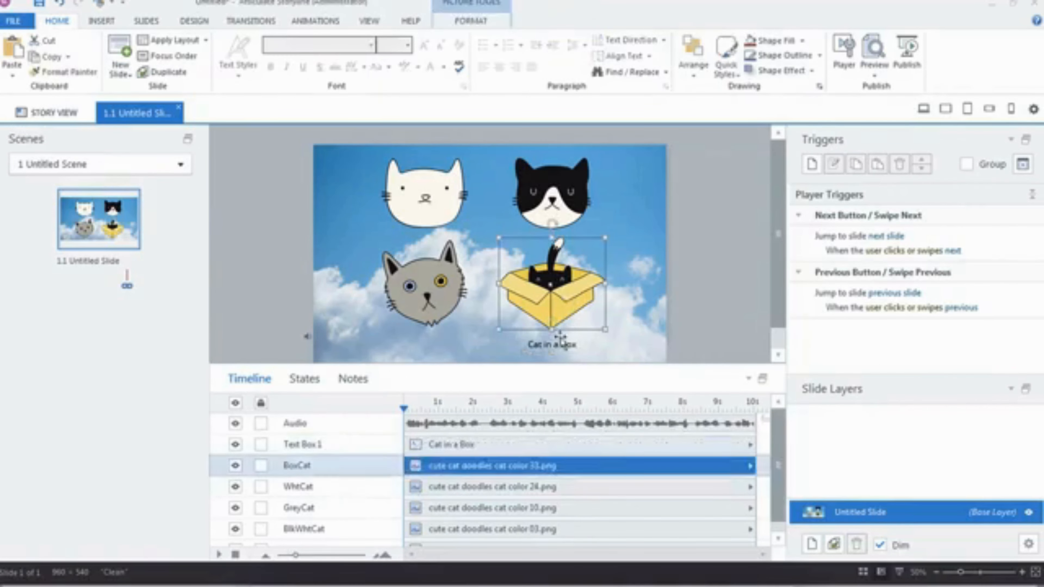
{"action": "left_click", "coordinate": [561, 349], "text": "shift"}
{"action": "key", "text": "ctrl+g"}
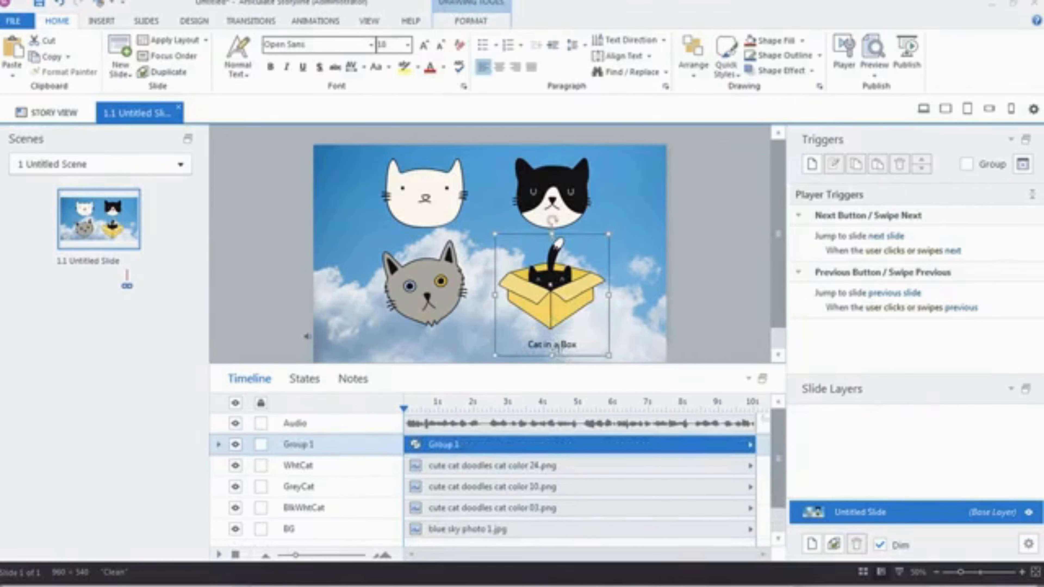
{"action": "left_click", "coordinate": [701, 275]}
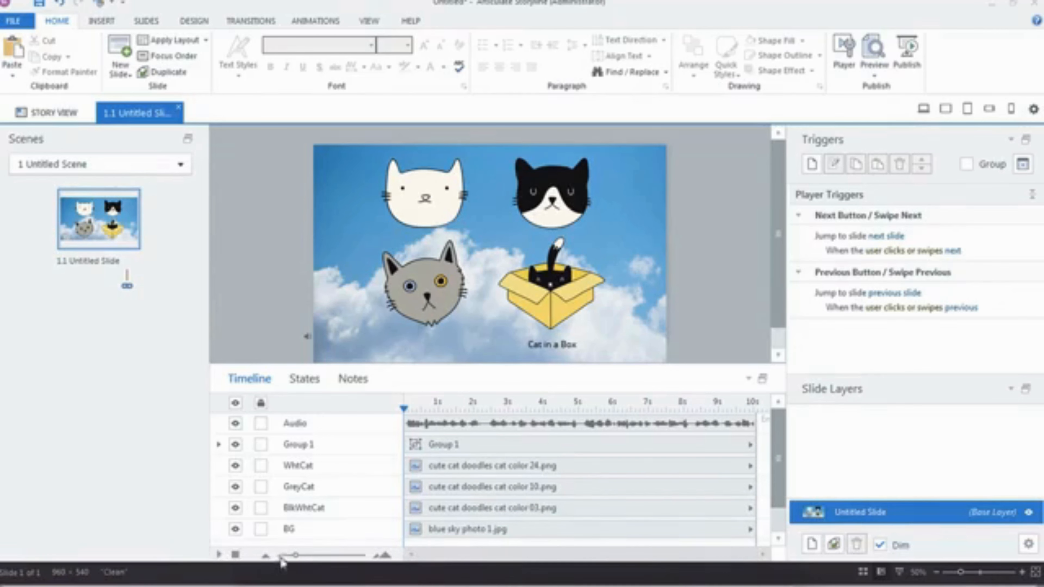
- Play the timeline while adding four cue points, and move the first cue point to about 1.3 s
{"action": "left_click_drag", "start_coordinate": [299, 565], "coordinate": [304, 567]}
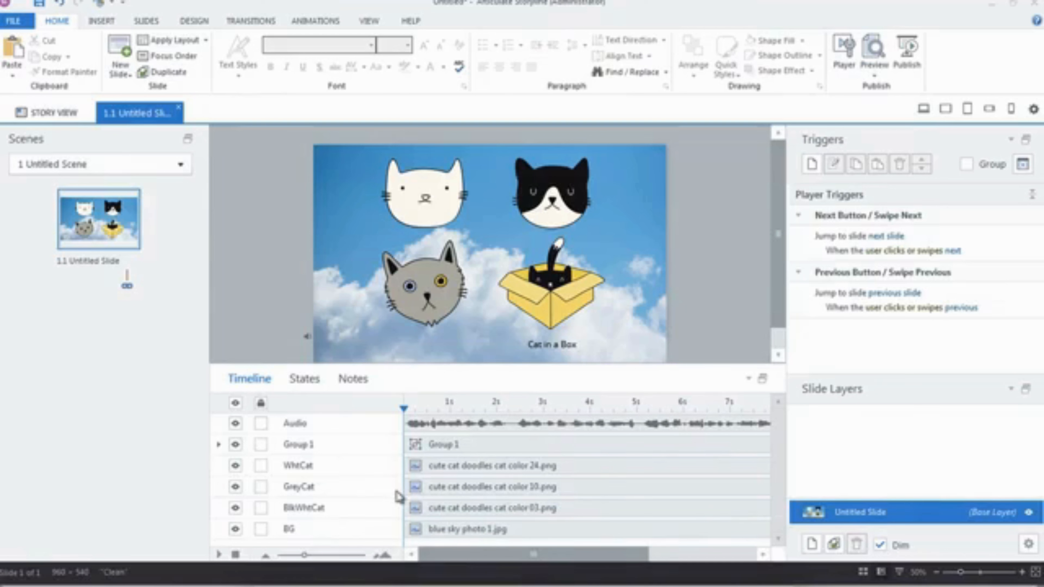
{"action": "left_click", "coordinate": [219, 554]}
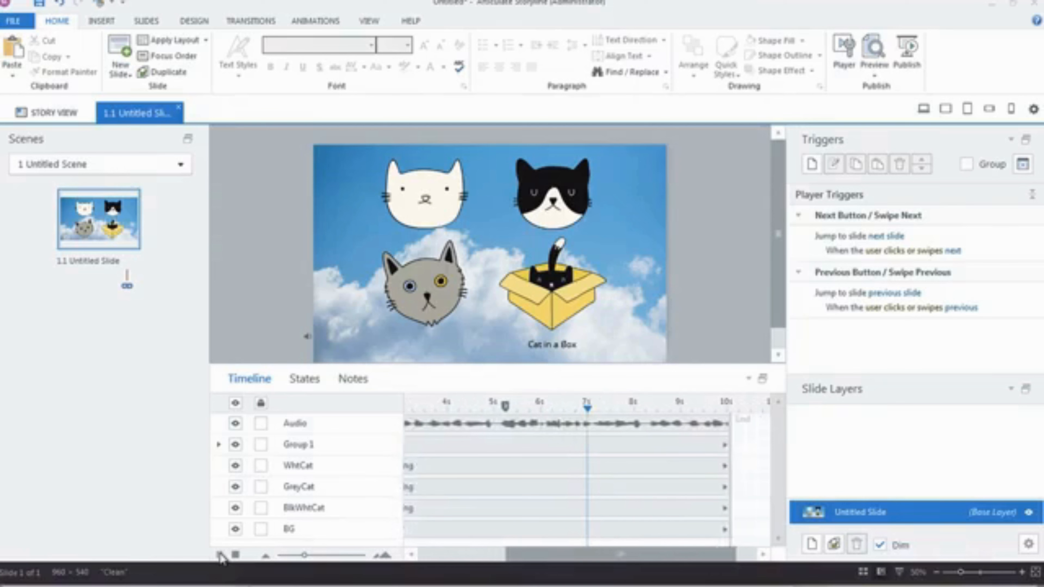
{"action": "key", "text": "c"}
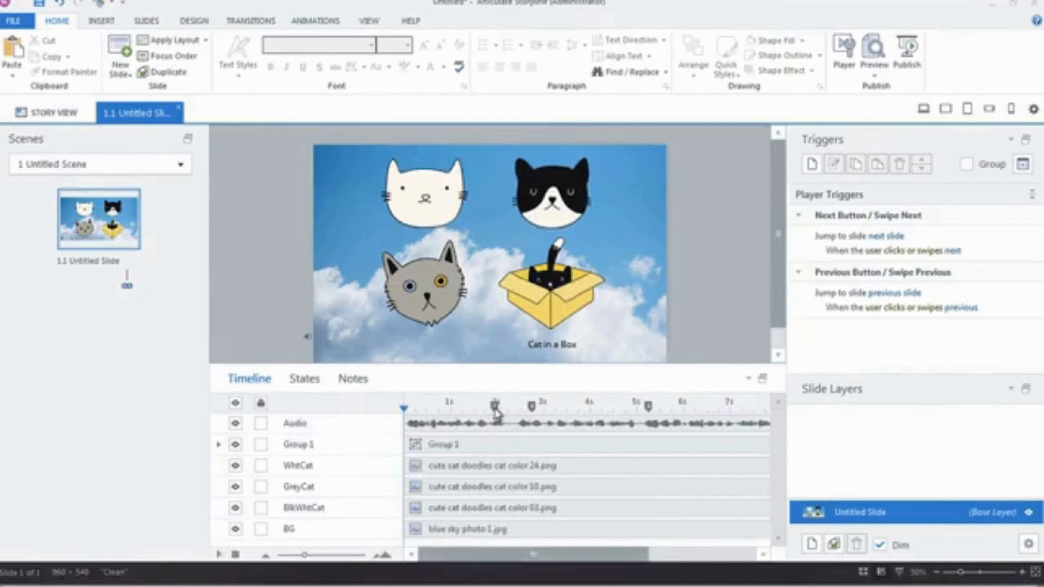
{"action": "left_click_drag", "start_coordinate": [496, 407], "coordinate": [464, 410]}
- Apply a Fade entrance animation to Group 1, WhtCat, GreyCat and BlkWhtCat together
{"action": "left_click", "coordinate": [446, 451]}
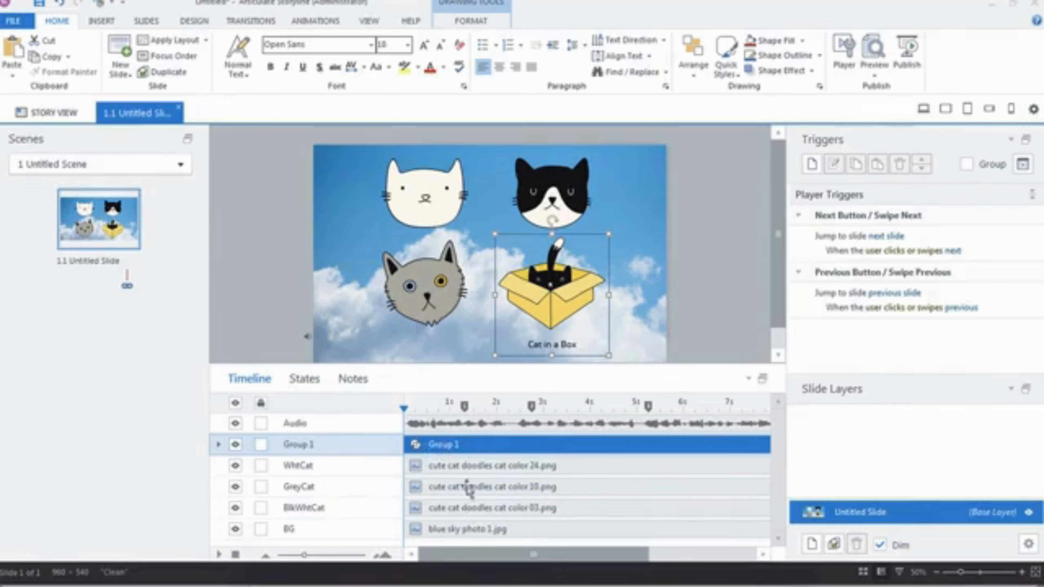
{"action": "left_click", "coordinate": [459, 510], "text": "shift"}
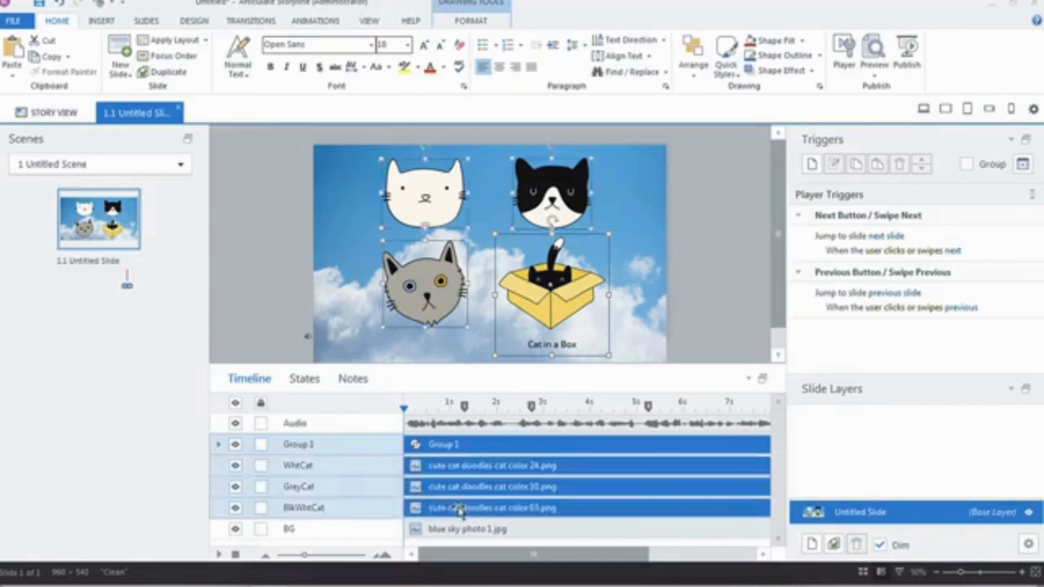
{"action": "double_click", "coordinate": [314, 25]}
{"action": "double_click", "coordinate": [314, 25]}
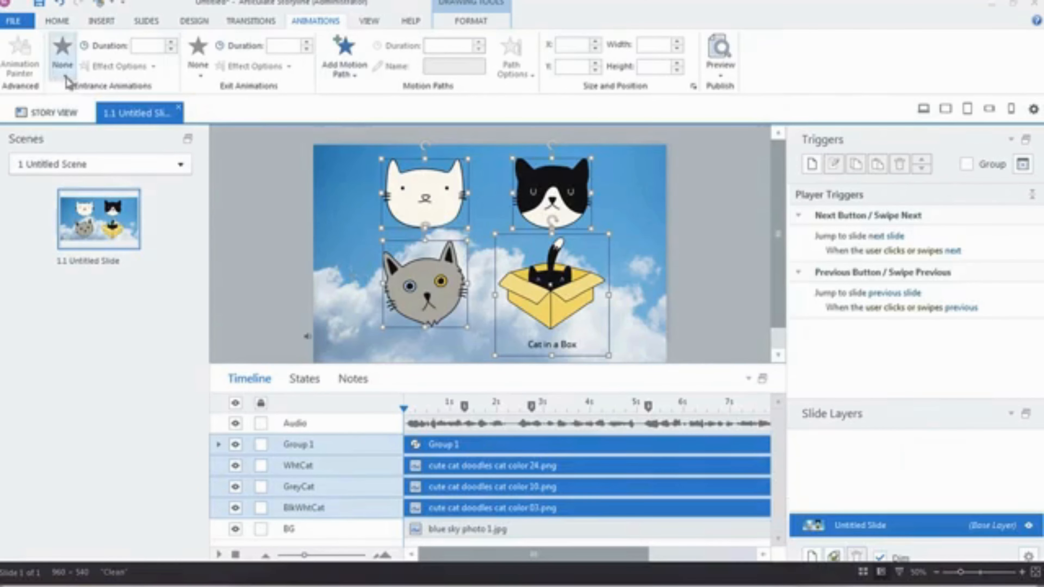
{"action": "left_click", "coordinate": [62, 61]}
{"action": "left_click", "coordinate": [151, 108]}
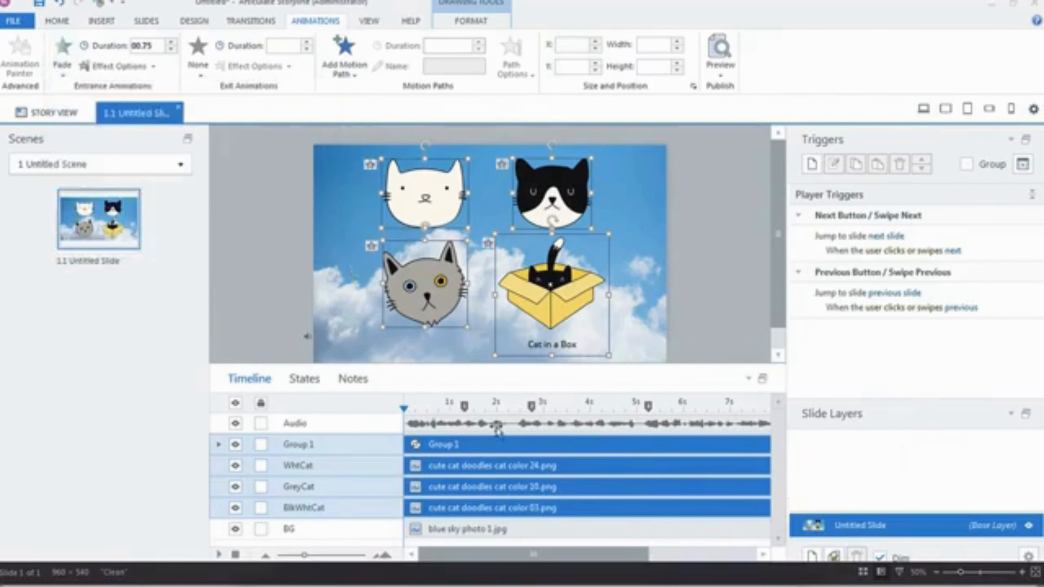
{"action": "left_click", "coordinate": [274, 266]}
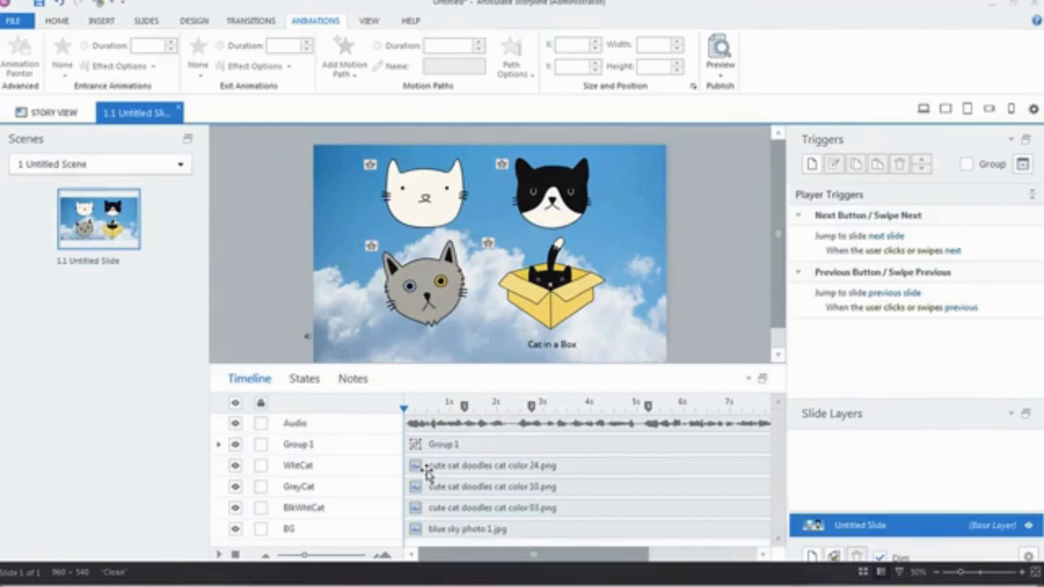
- Align the start of WhtCat to Cue Point 1 in the timeline
{"action": "left_click", "coordinate": [428, 468]}
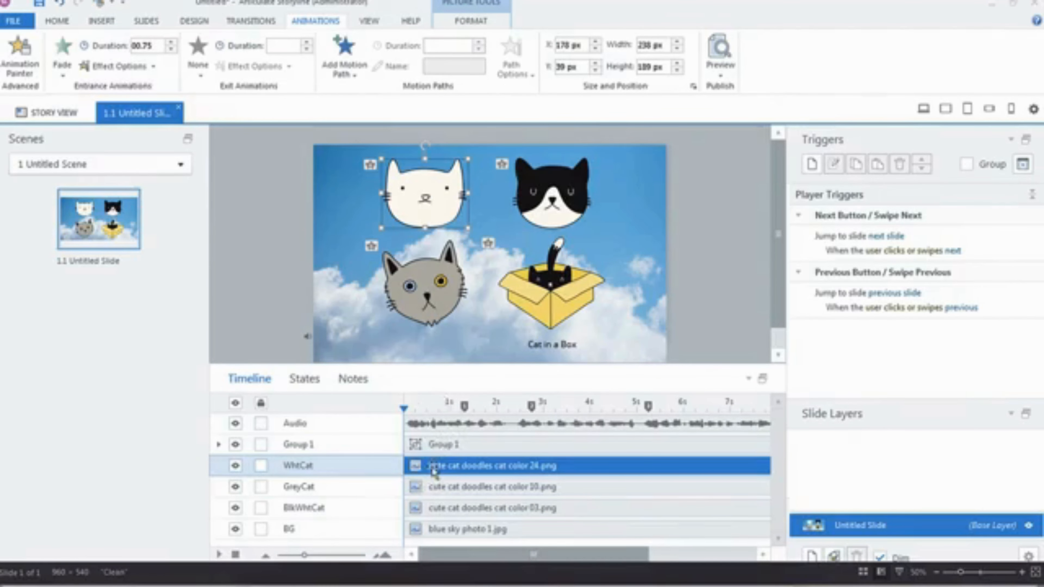
{"action": "right_click", "coordinate": [434, 469]}
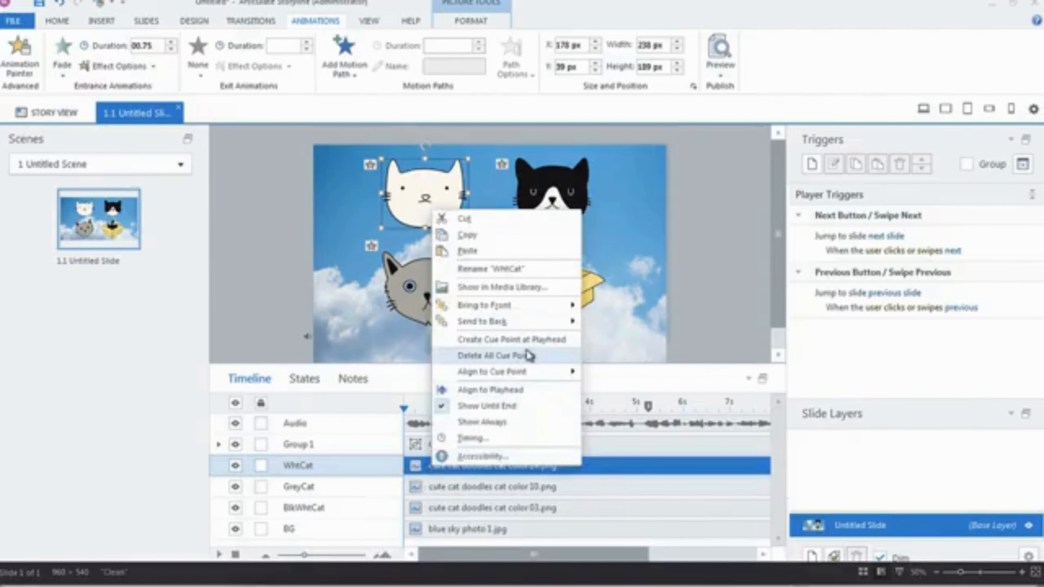
{"action": "mouse_move", "coordinate": [543, 373]}
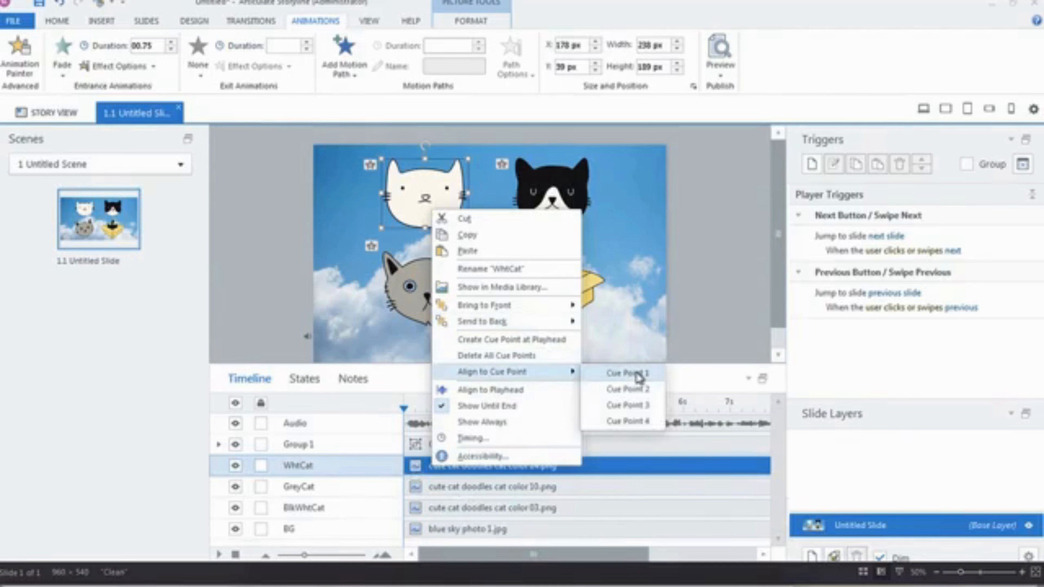
{"action": "left_click", "coordinate": [629, 373]}
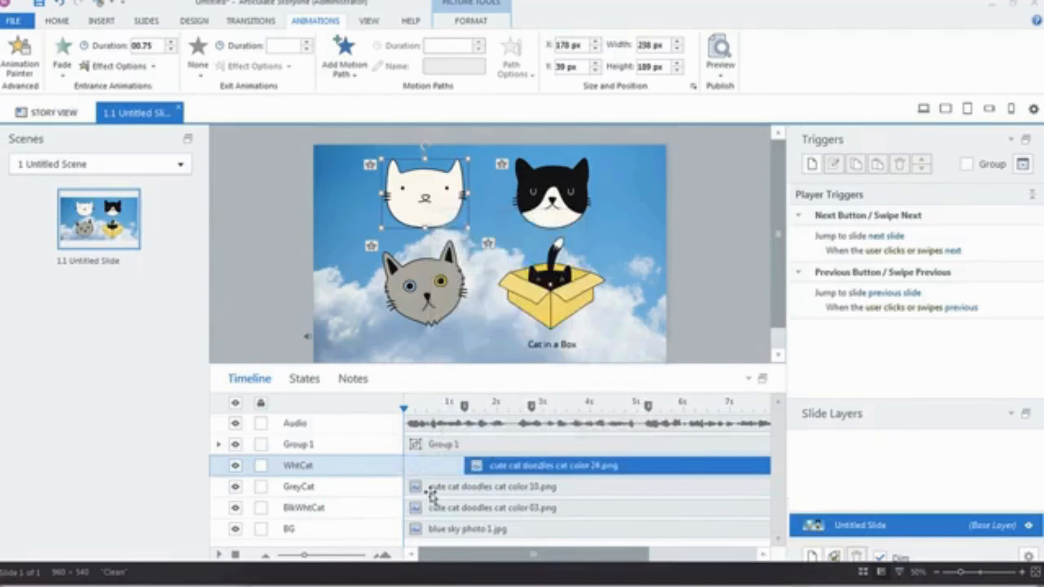
- Align the start of BlkWhtCat to Cue Point 2 in the timeline
{"action": "left_click", "coordinate": [427, 510]}
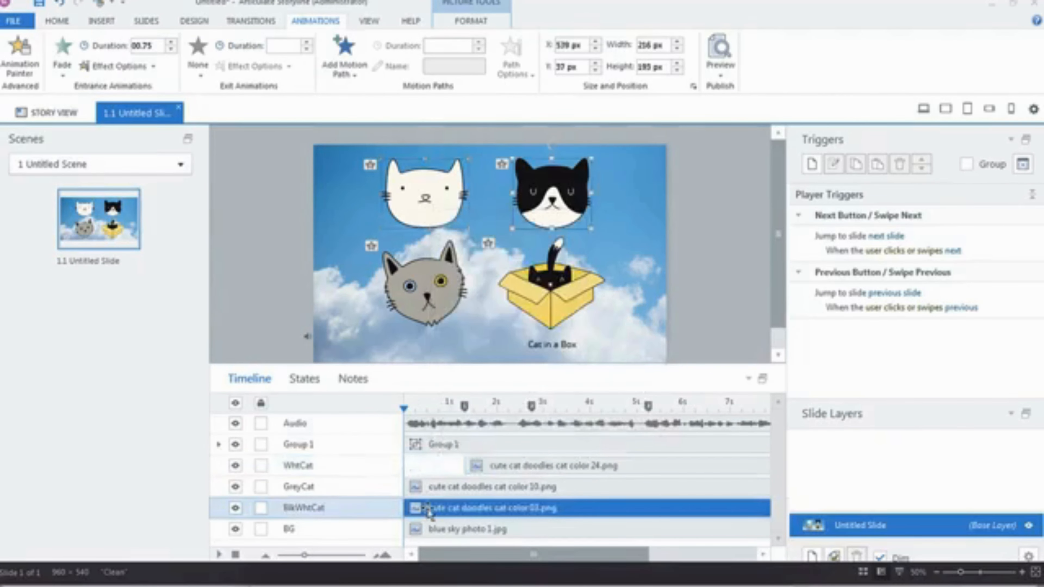
{"action": "right_click", "coordinate": [427, 512]}
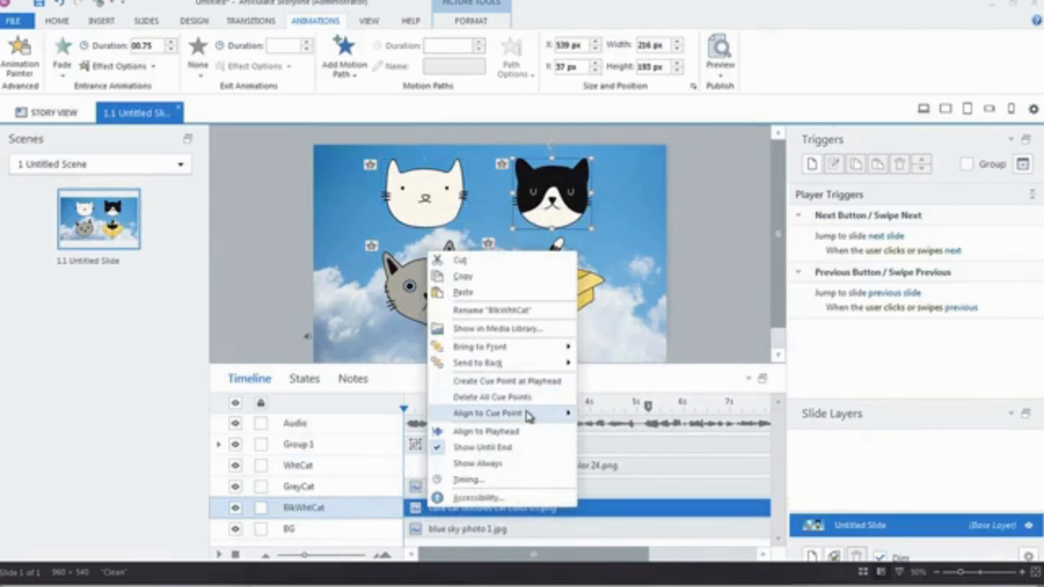
{"action": "mouse_move", "coordinate": [530, 416]}
{"action": "left_click", "coordinate": [610, 431]}
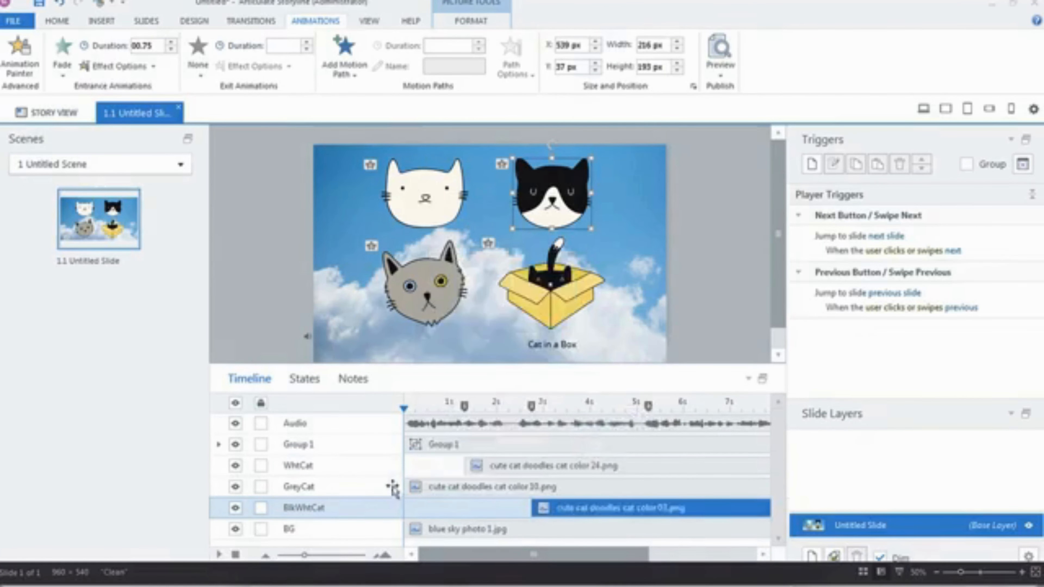
- Align the start of GreyCat to Cue Point 3 in the timeline
{"action": "left_click", "coordinate": [425, 488]}
{"action": "right_click", "coordinate": [427, 487]}
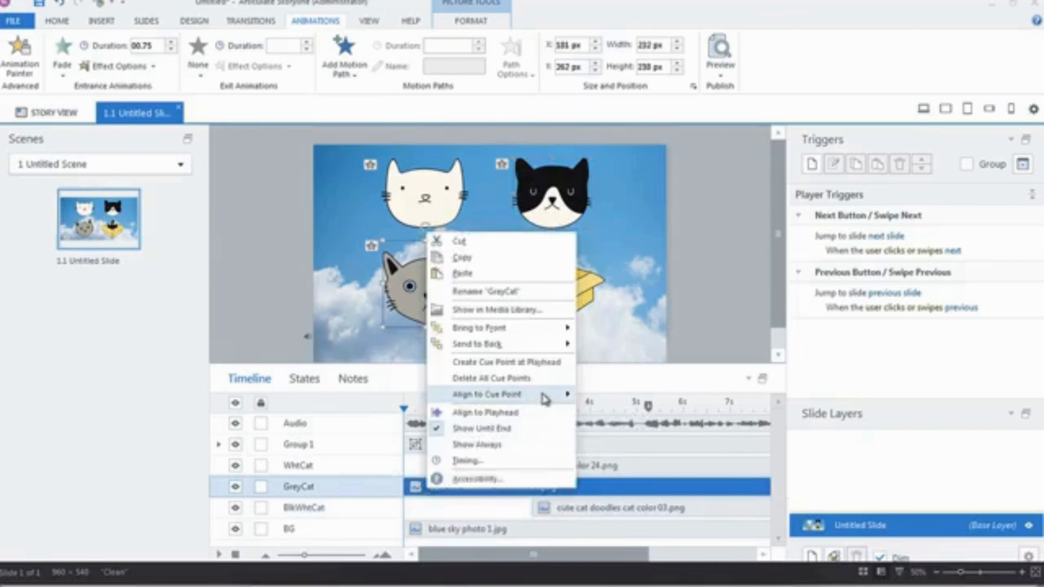
{"action": "mouse_move", "coordinate": [544, 399]}
{"action": "left_click", "coordinate": [583, 427]}
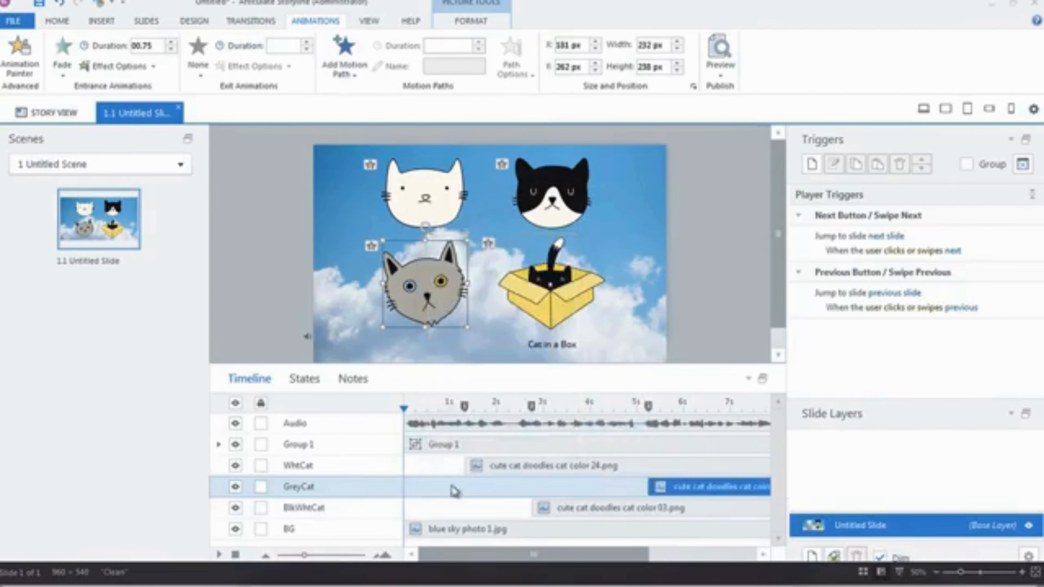
- Align the start of Group 1 to Cue Point 4 in the timeline
{"action": "left_click", "coordinate": [439, 445]}
{"action": "right_click", "coordinate": [439, 445]}
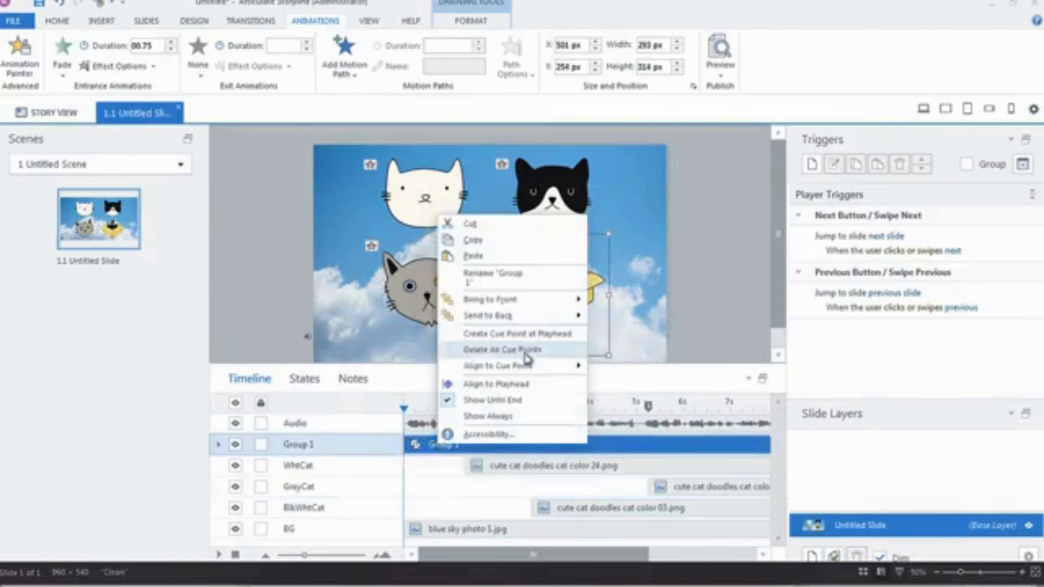
{"action": "mouse_move", "coordinate": [528, 365]}
{"action": "left_click", "coordinate": [637, 399]}
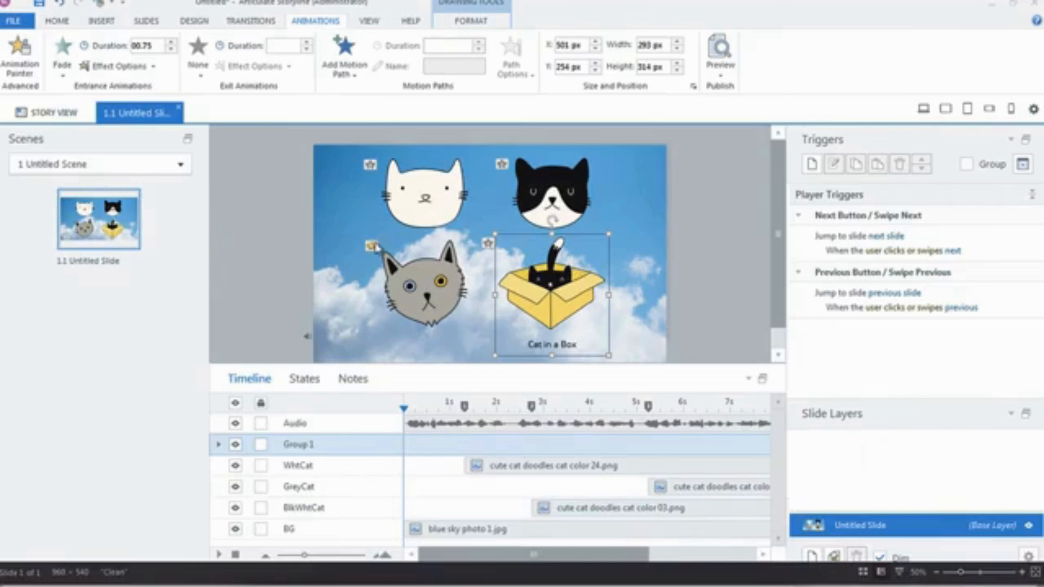
- Play the timeline to check the cats' timed entrances, and show the options of the last cue point
{"action": "left_click", "coordinate": [220, 556]}
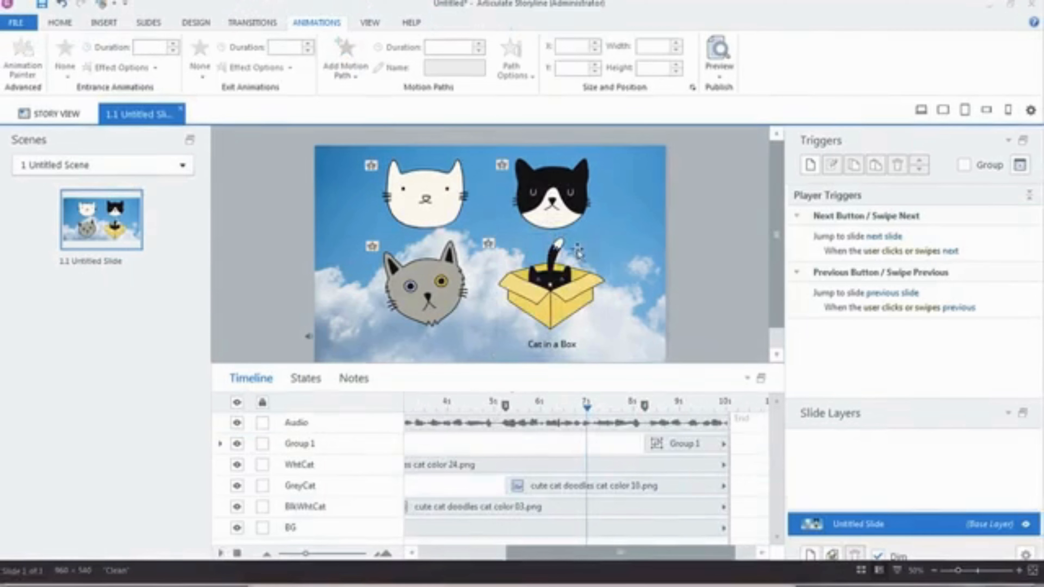
{"action": "right_click", "coordinate": [645, 408]}
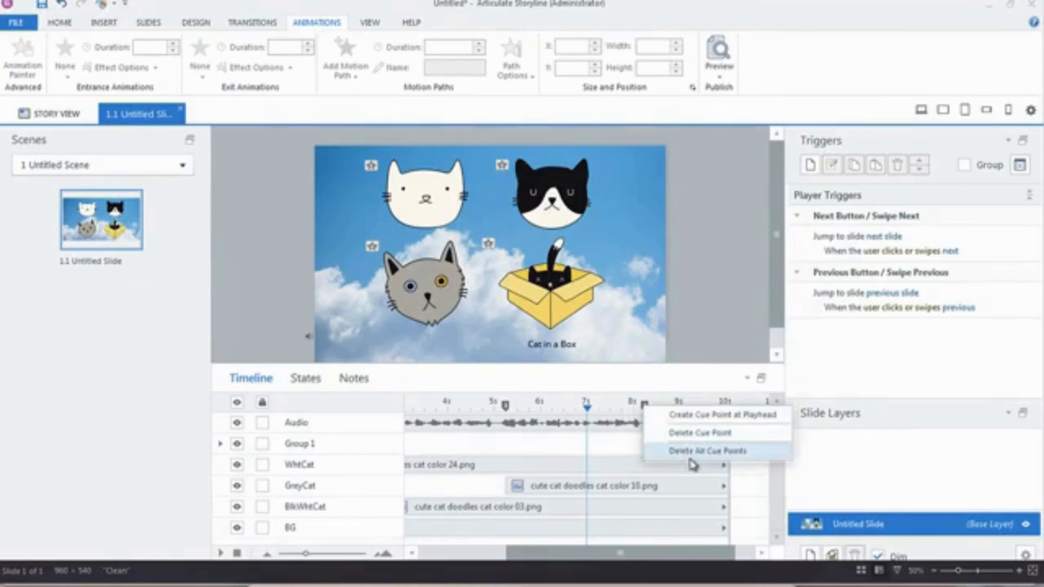
- Move the timeline playhead to about 9.5 s
{"action": "left_click", "coordinate": [588, 412]}
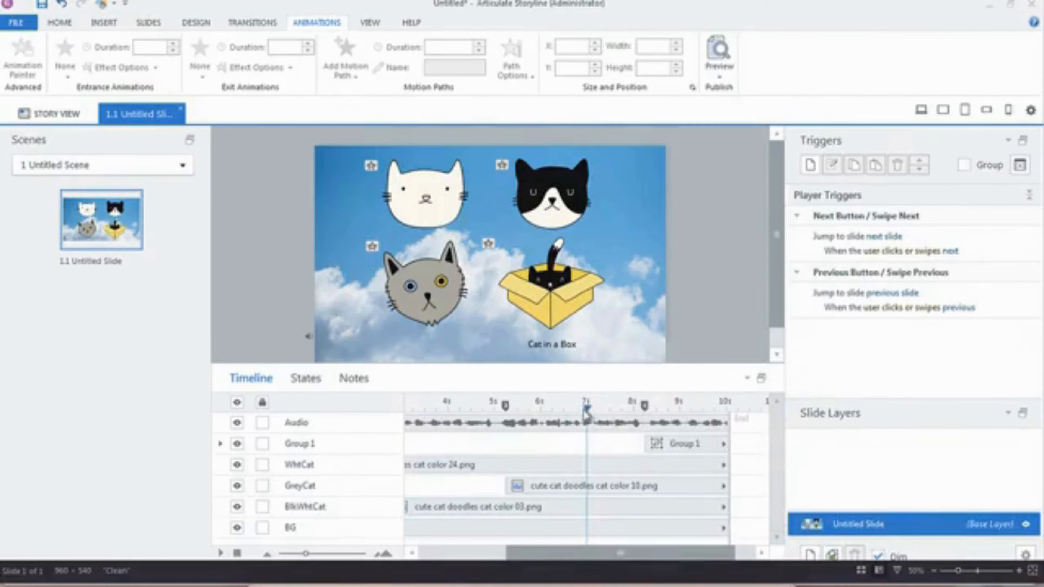
{"action": "left_click_drag", "start_coordinate": [587, 412], "coordinate": [697, 405]}
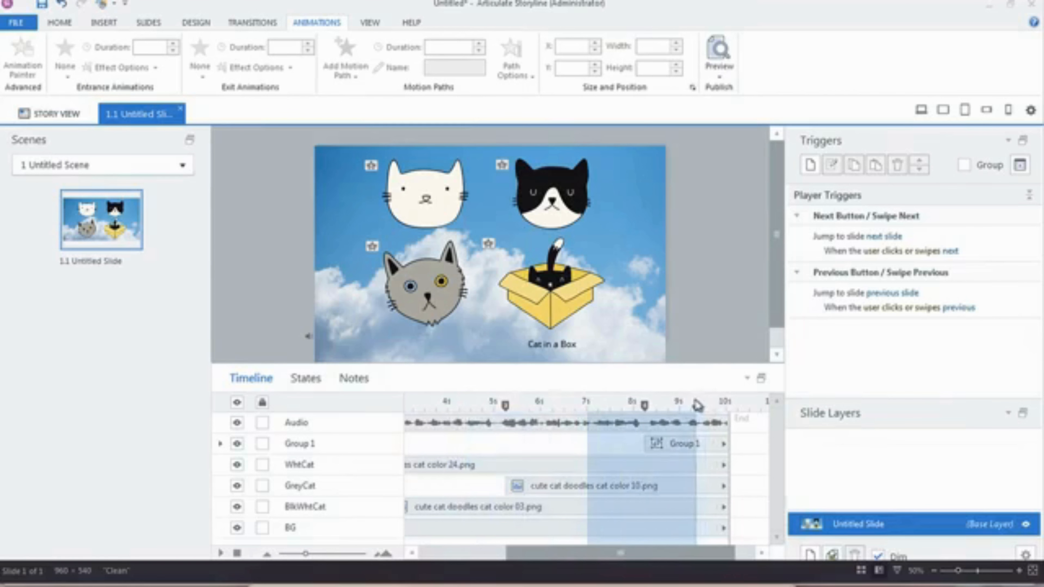
{"action": "left_click", "coordinate": [703, 405]}
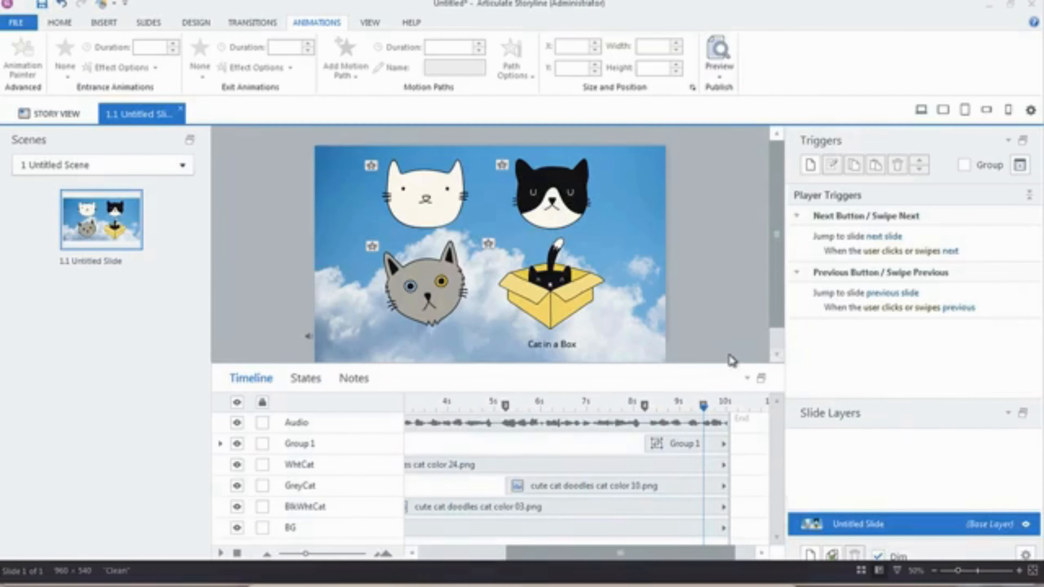
- Move the timeline playhead back to about 8.7 s and delete all cue points from the timeline
{"action": "left_click_drag", "start_coordinate": [703, 408], "coordinate": [667, 410]}
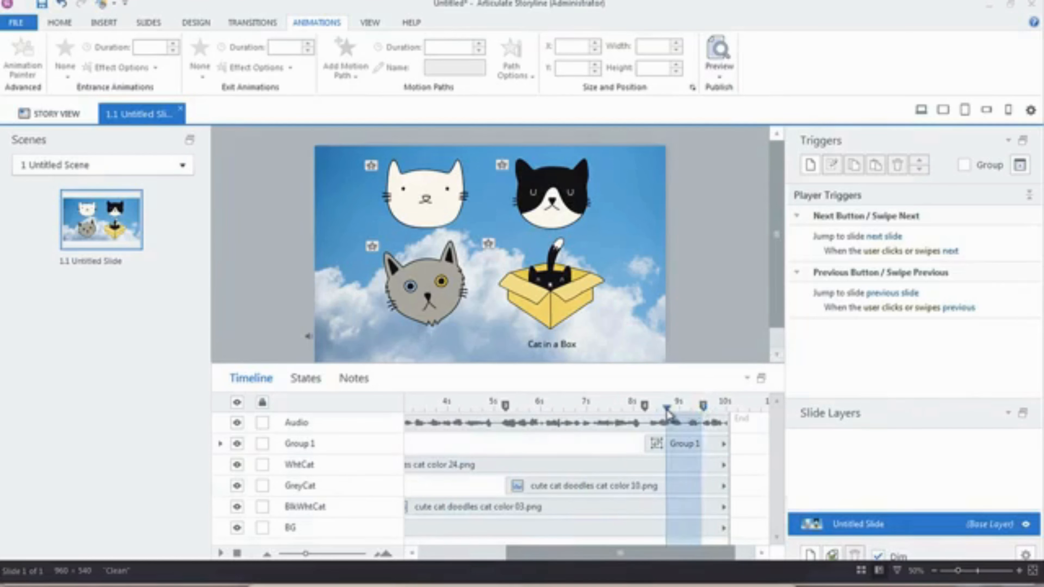
{"action": "right_click", "coordinate": [705, 407]}
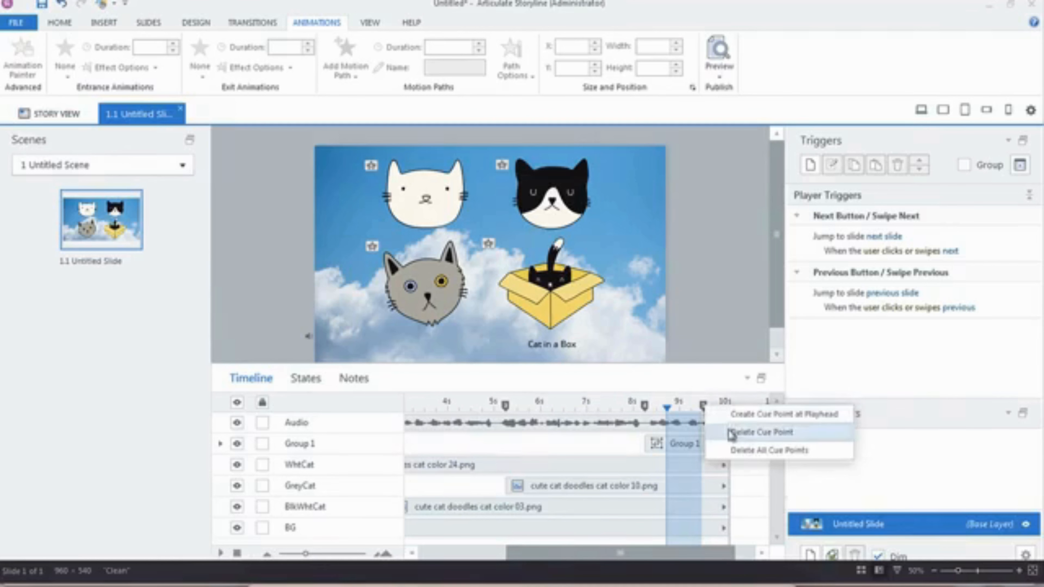
{"action": "left_click", "coordinate": [748, 452]}
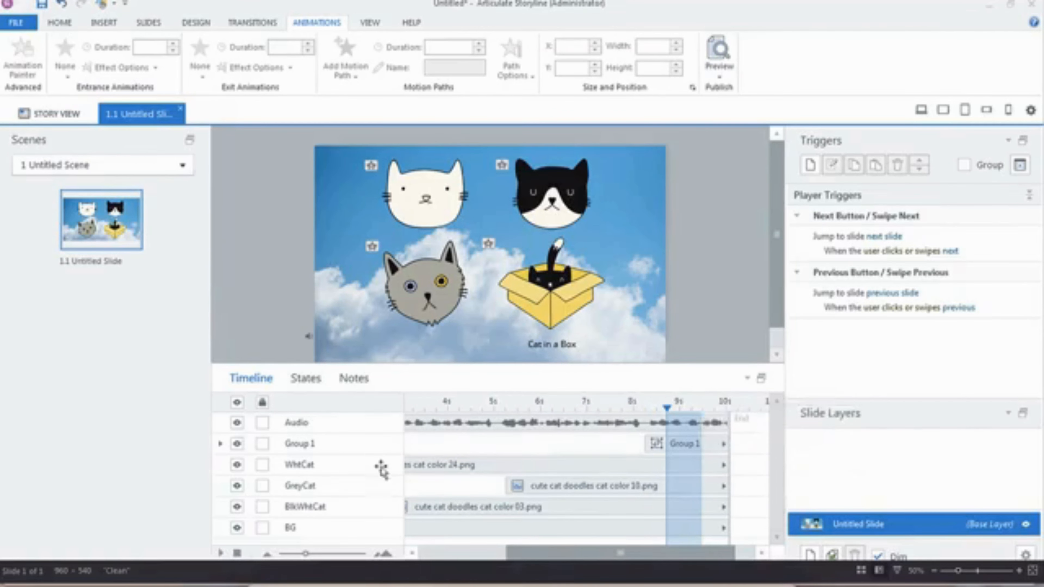
- Examine the options available for the BG sky picture, both in the timeline and on the slide
{"action": "left_click", "coordinate": [600, 547]}
{"action": "left_click_drag", "start_coordinate": [600, 546], "coordinate": [361, 553]}
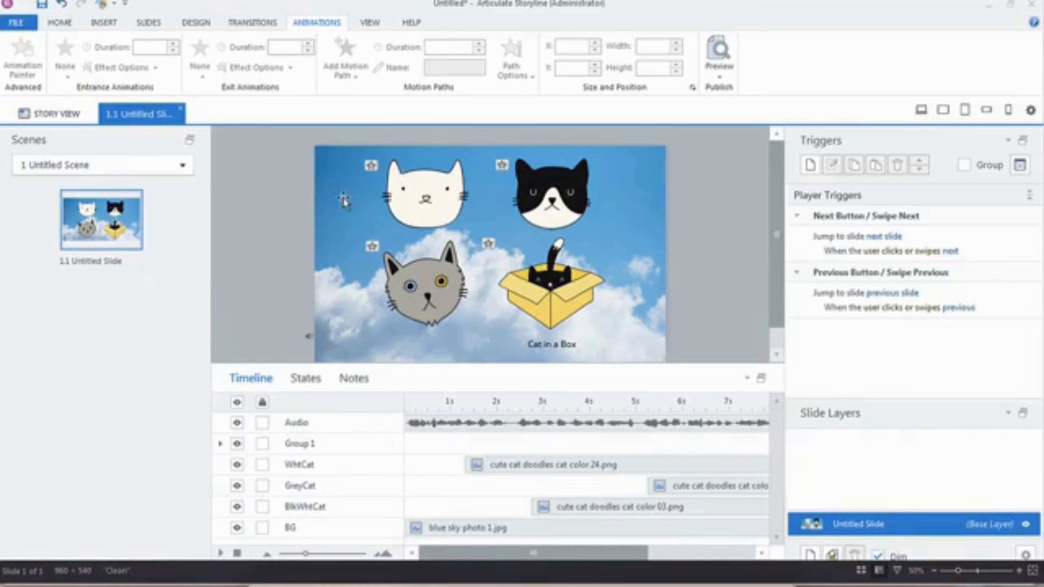
{"action": "left_click", "coordinate": [333, 211]}
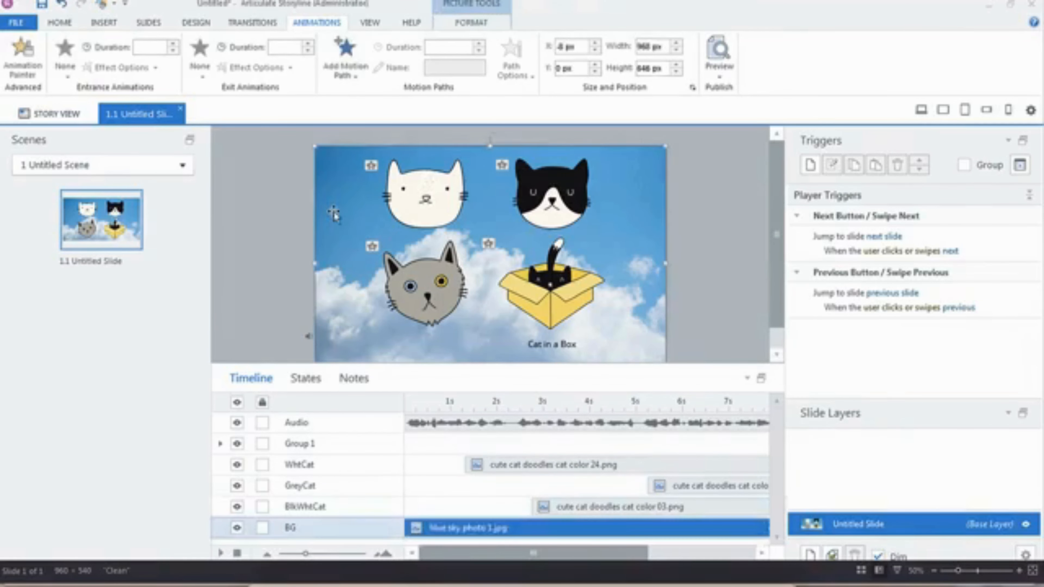
{"action": "right_click", "coordinate": [442, 530]}
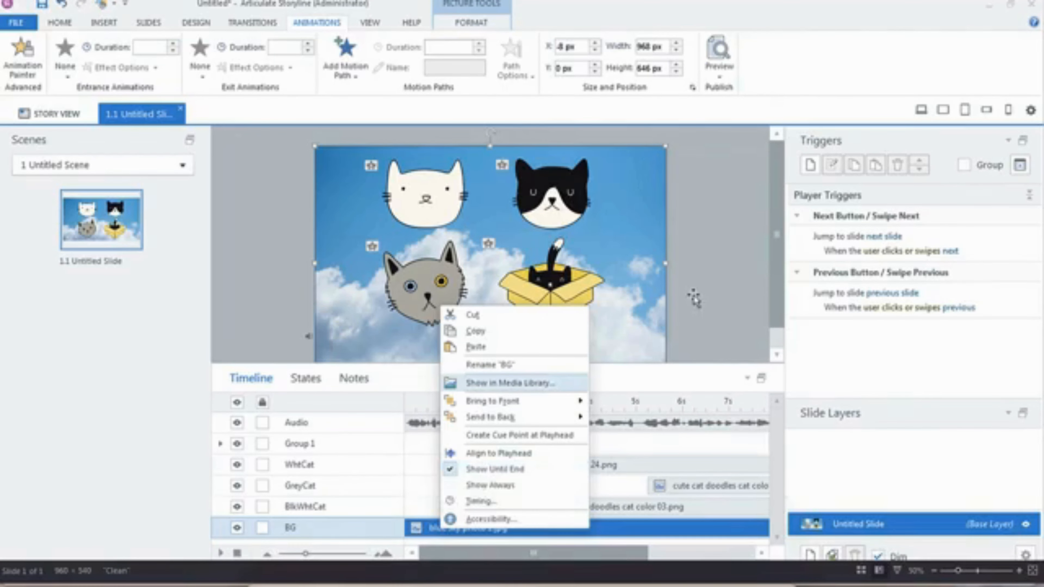
{"action": "left_click", "coordinate": [695, 329]}
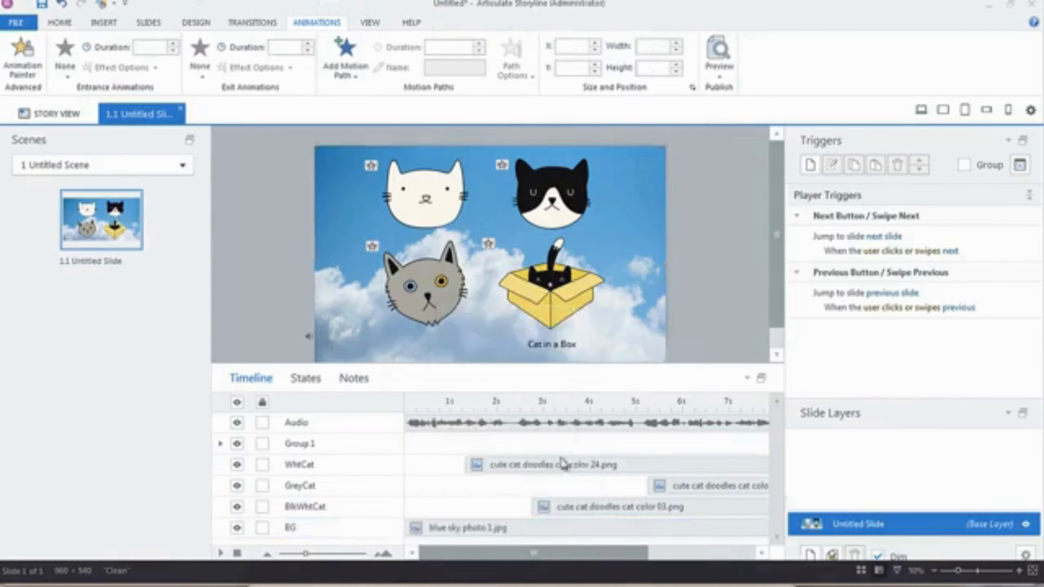
{"action": "left_click", "coordinate": [452, 532]}
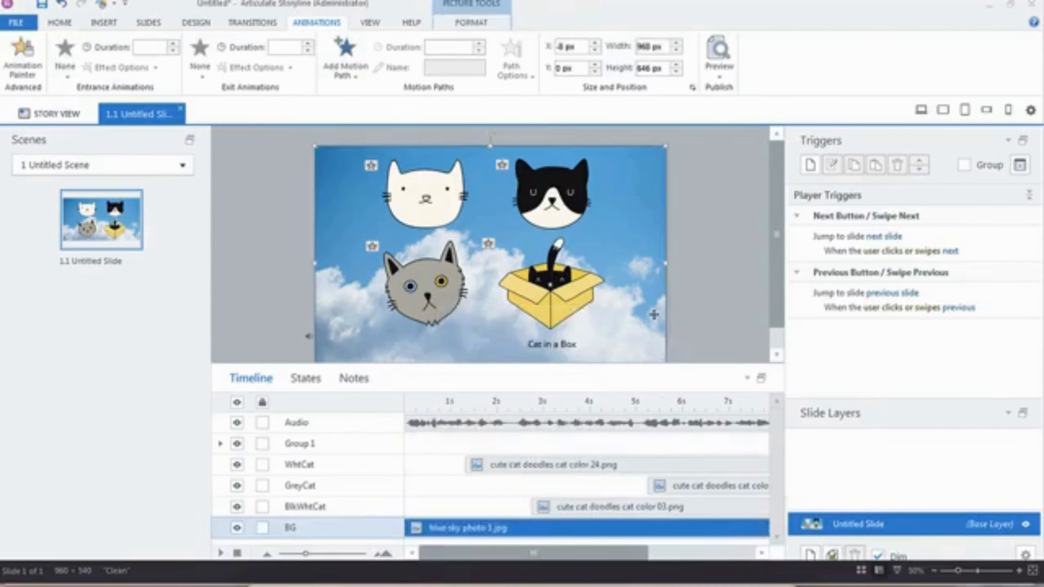
{"action": "right_click", "coordinate": [668, 266]}
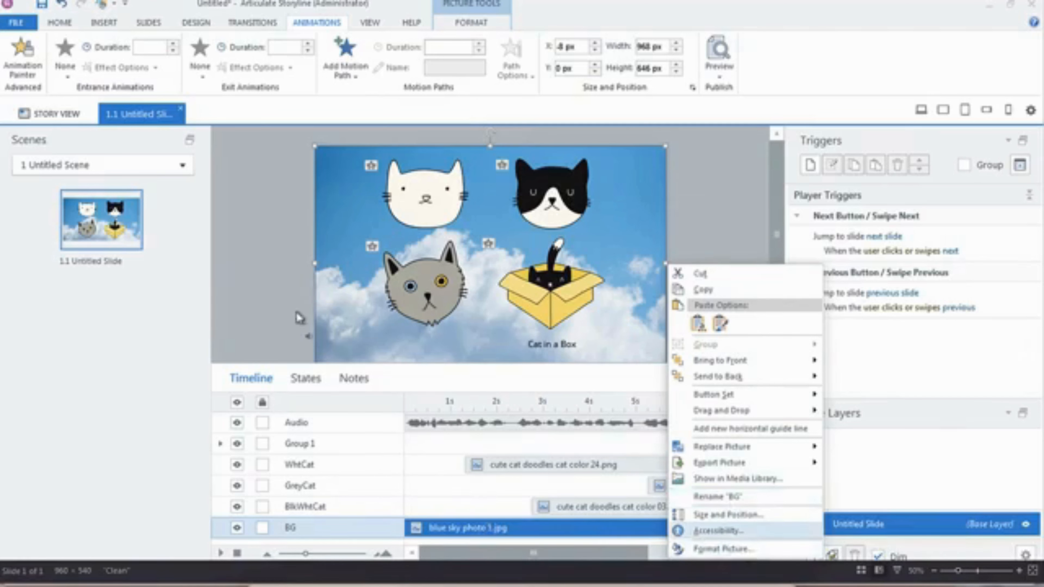
- Review the options of the Audio object and inspect its waveform in the Audio Editor without making edits
{"action": "left_click", "coordinate": [446, 429]}
{"action": "left_click", "coordinate": [446, 429]}
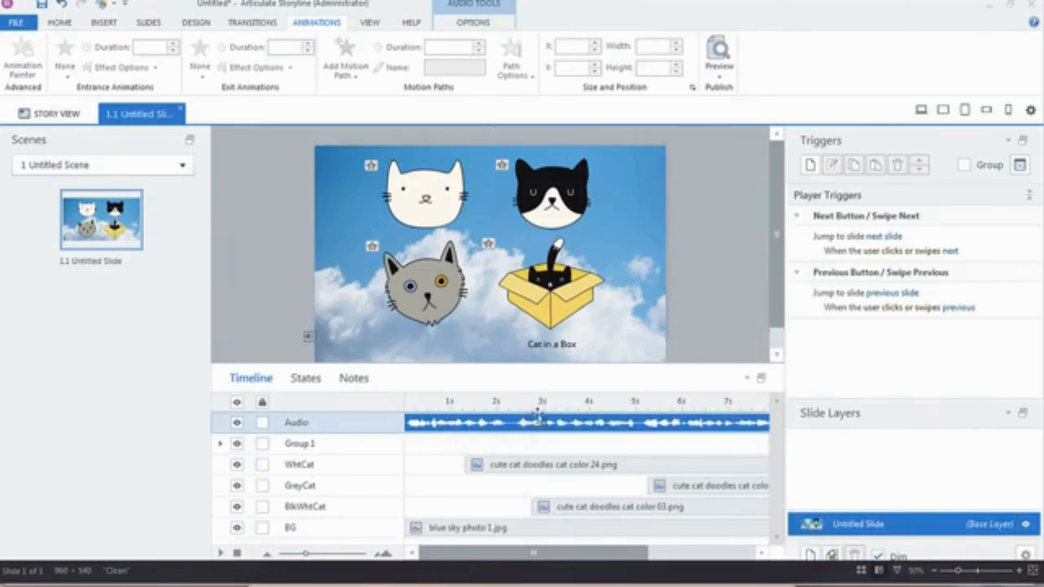
{"action": "right_click", "coordinate": [534, 425]}
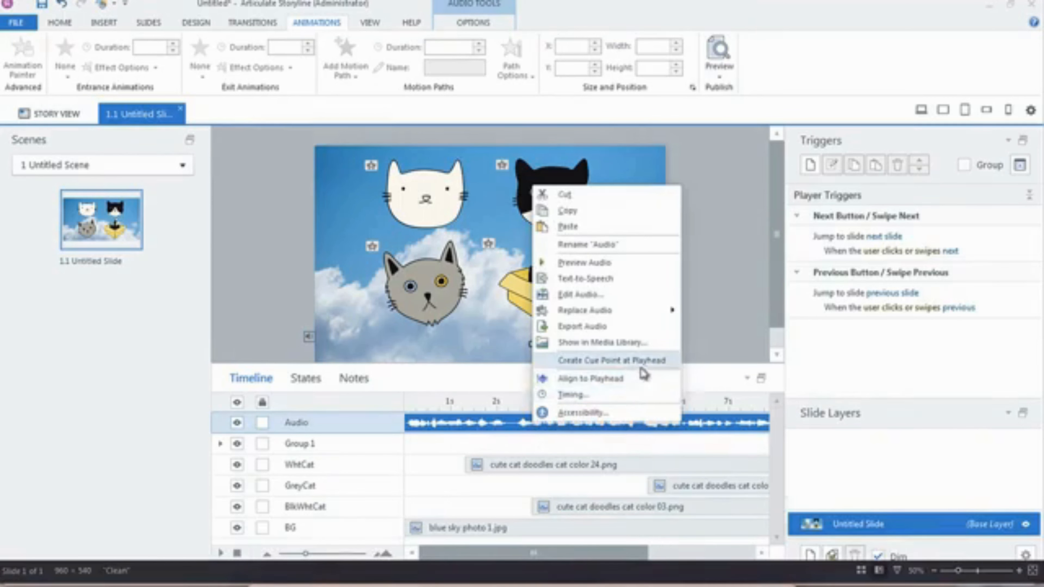
{"action": "mouse_move", "coordinate": [653, 313]}
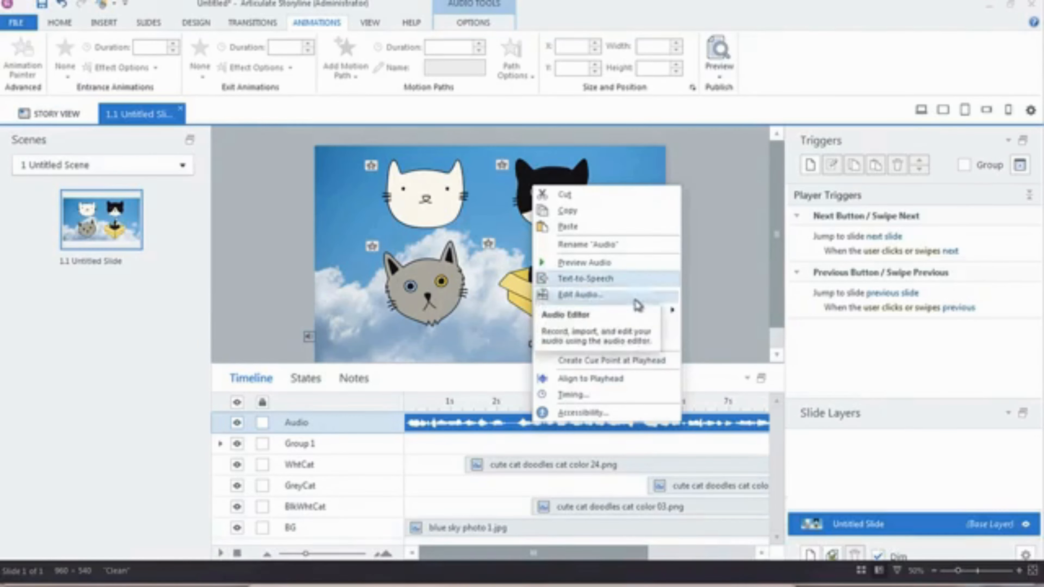
{"action": "left_click", "coordinate": [636, 306]}
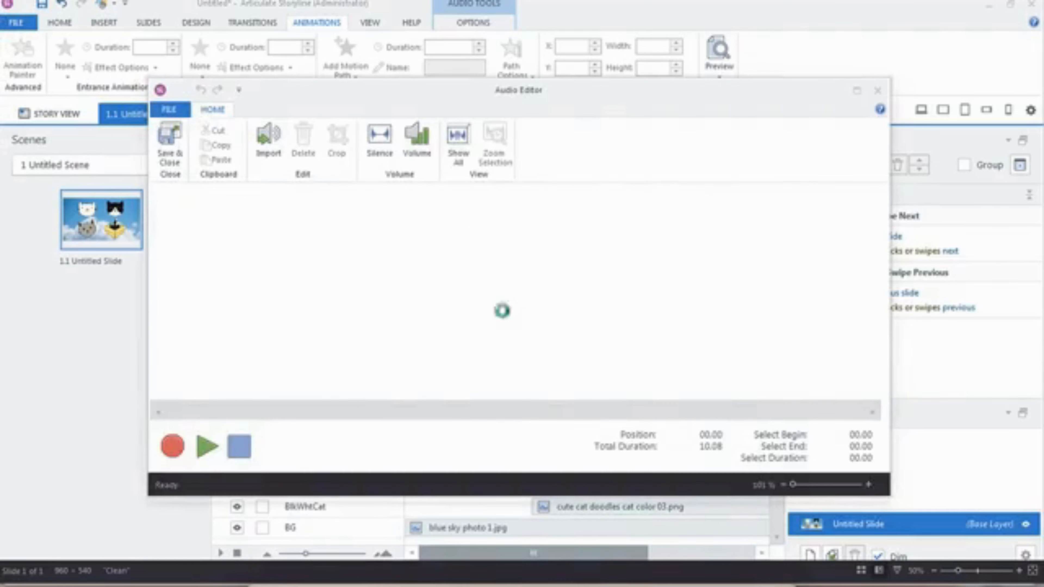
{"action": "left_click", "coordinate": [207, 446]}
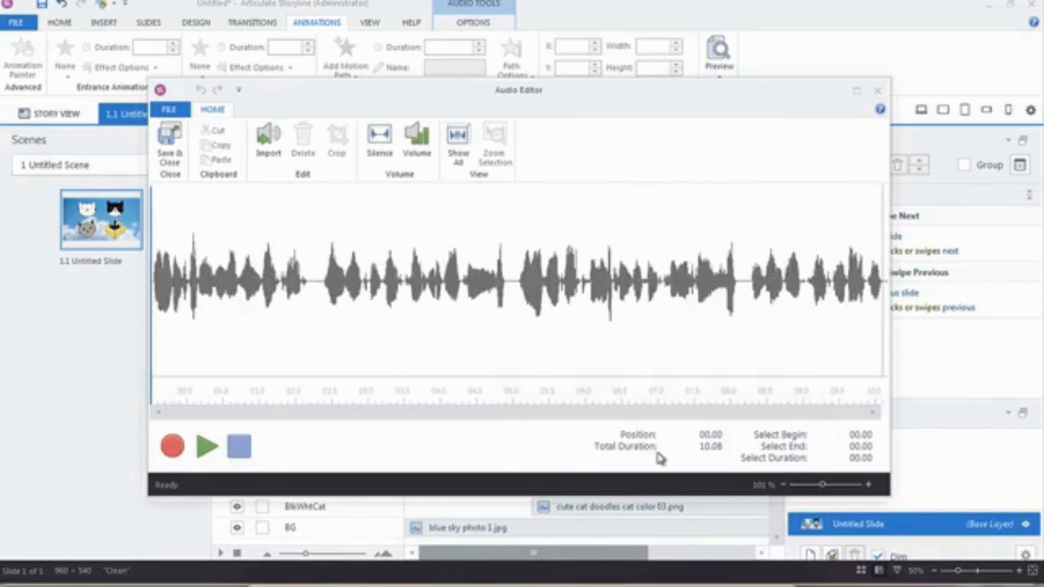
{"action": "left_click", "coordinate": [878, 93]}
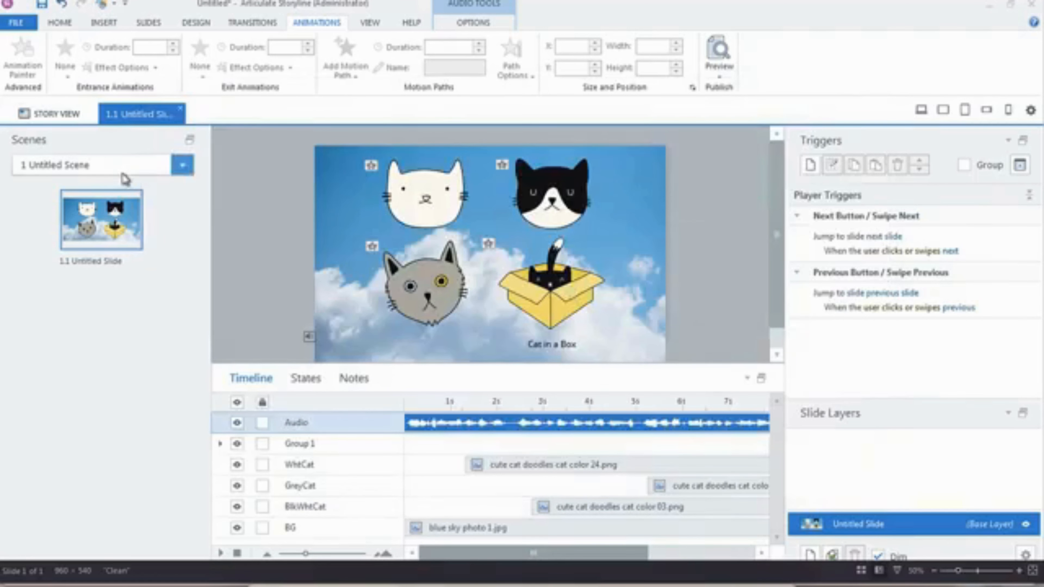
- Add a new blank slide after slide 1.1
{"action": "left_click", "coordinate": [106, 25]}
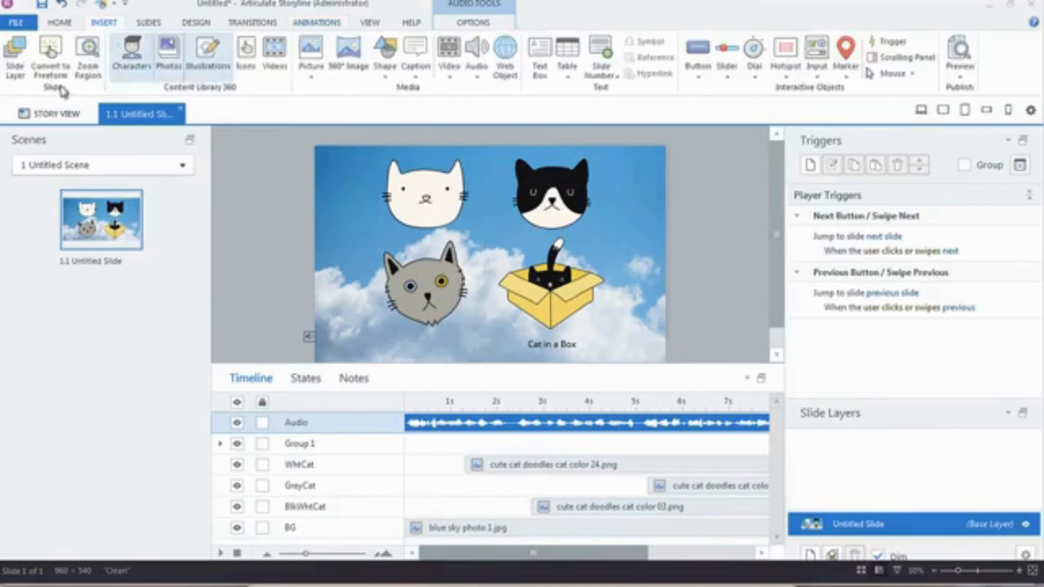
{"action": "left_click", "coordinate": [145, 27]}
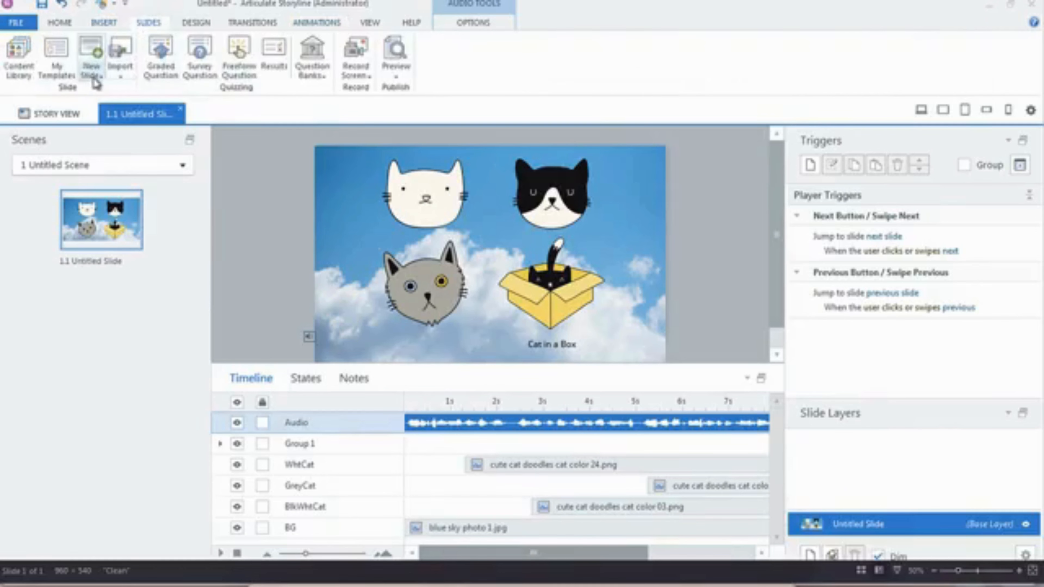
{"action": "left_click", "coordinate": [91, 68]}
{"action": "left_click", "coordinate": [194, 203]}
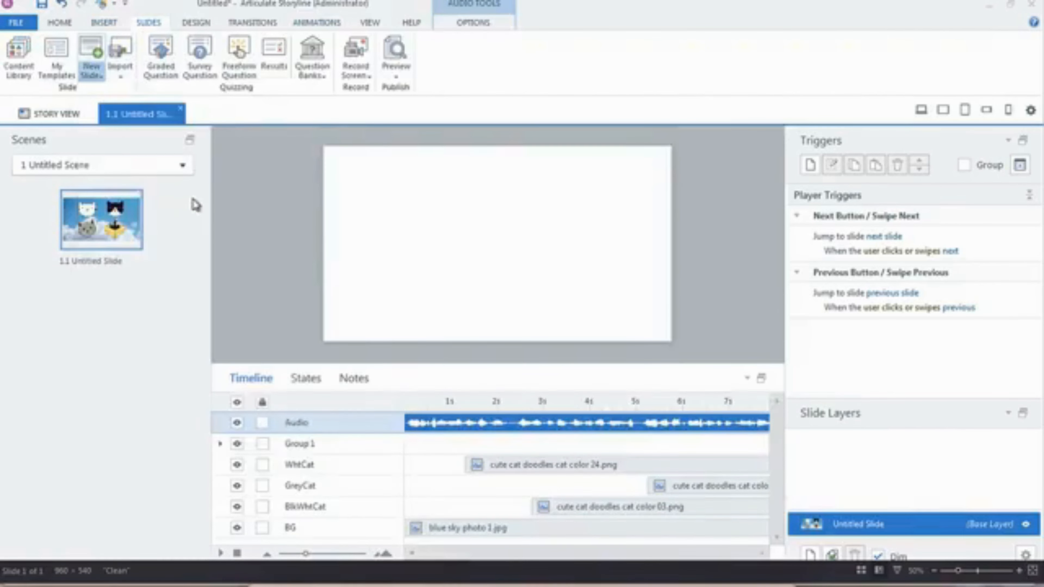
- Search the Content Library videos for "cat" and insert the 10-second black-and-white cat clip on slide 1.2
{"action": "left_click", "coordinate": [104, 23]}
{"action": "left_click", "coordinate": [275, 58]}
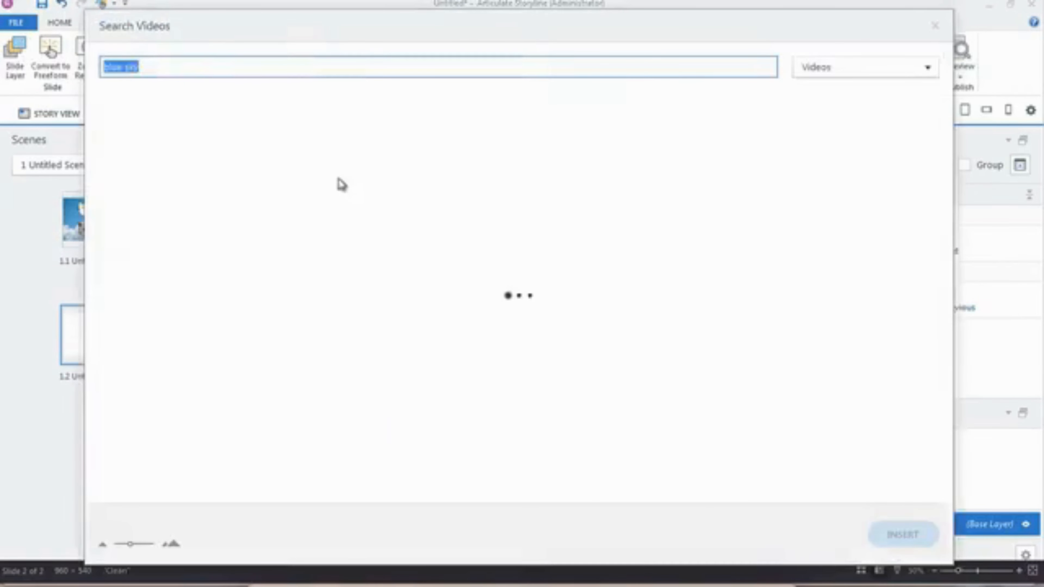
{"action": "type", "text": "cat"}
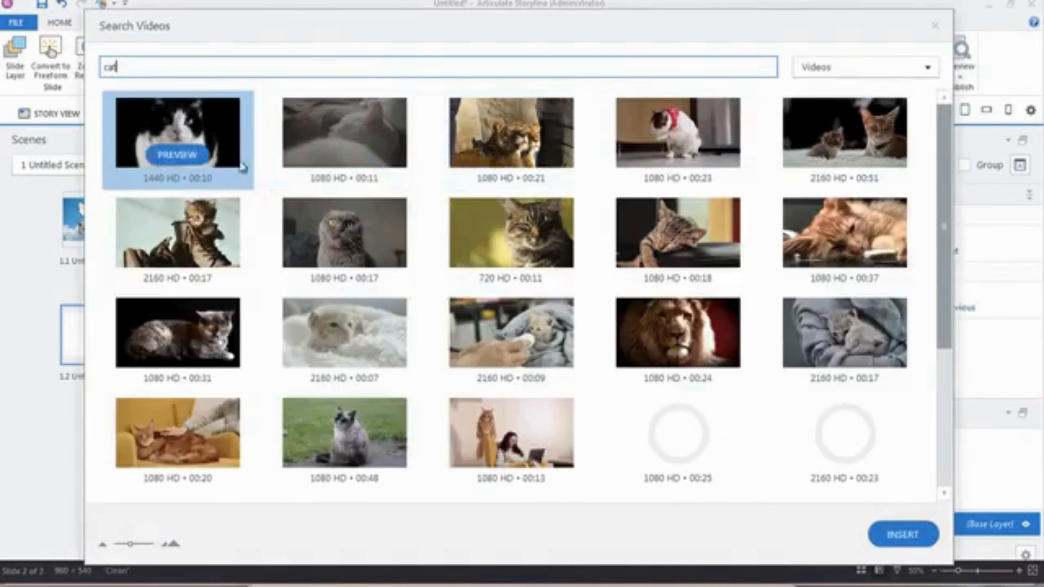
{"action": "left_click", "coordinate": [177, 160]}
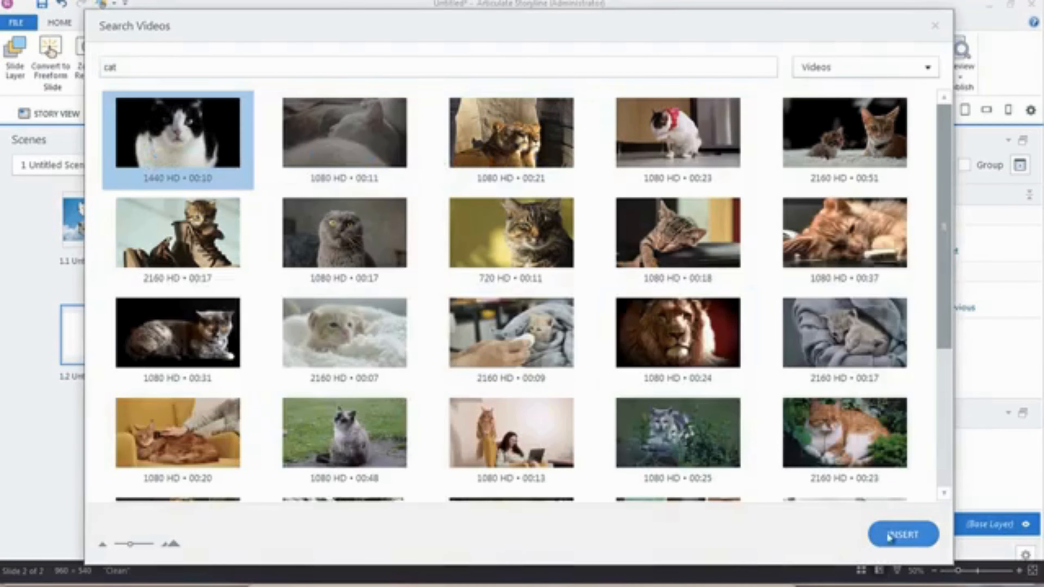
{"action": "left_click", "coordinate": [903, 535]}
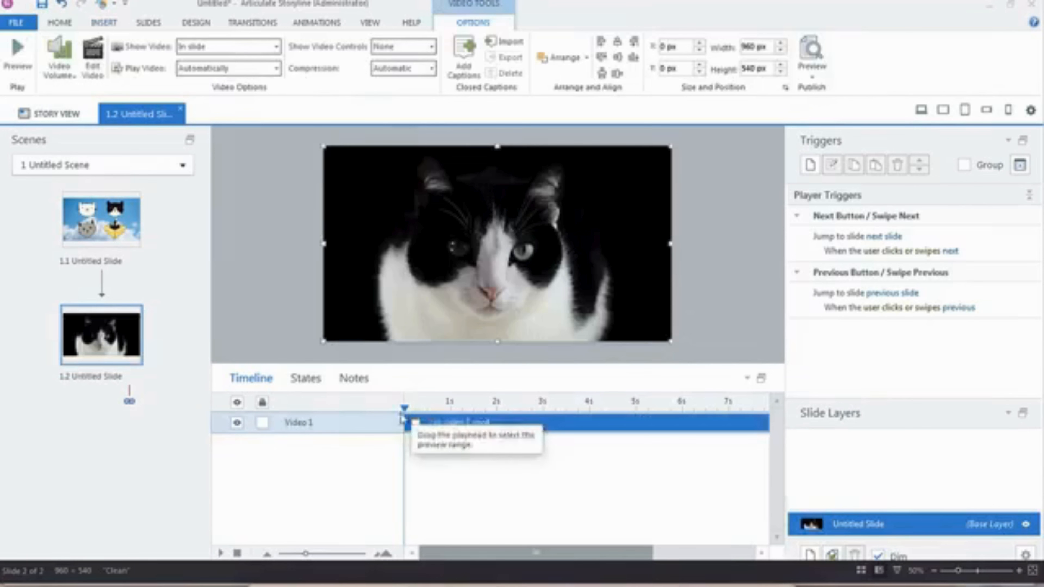
- Replace the video on slide 1.2 with the 11-second sleeping white cat clip from Content Library 360
{"action": "right_click", "coordinate": [674, 345]}
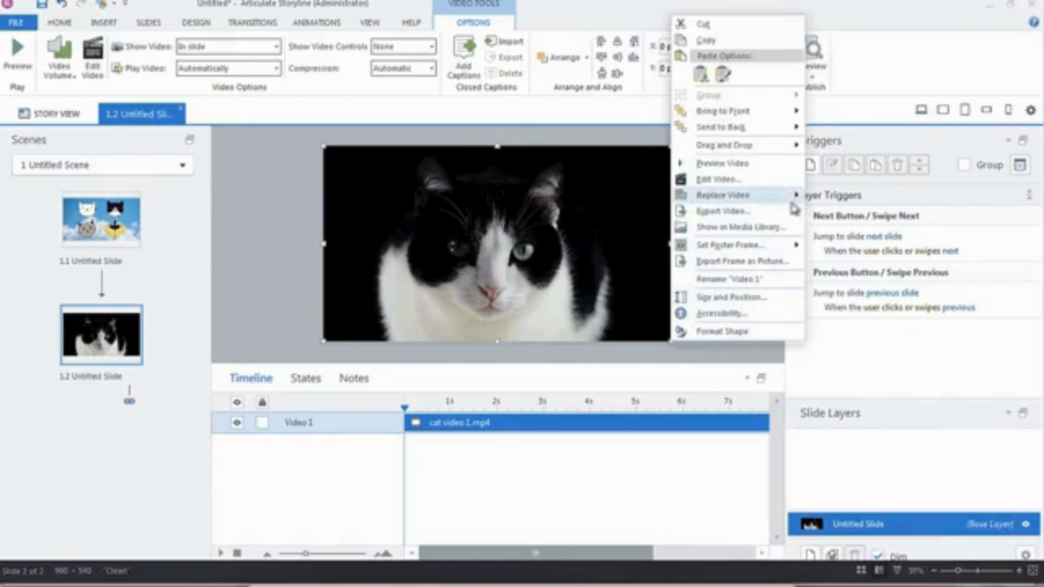
{"action": "mouse_move", "coordinate": [793, 201]}
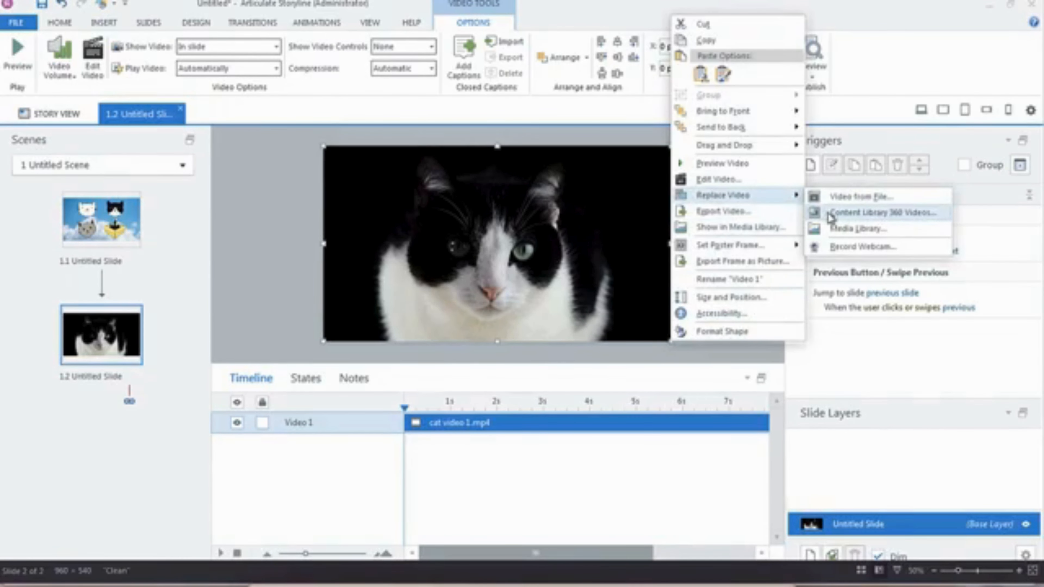
{"action": "left_click", "coordinate": [853, 216]}
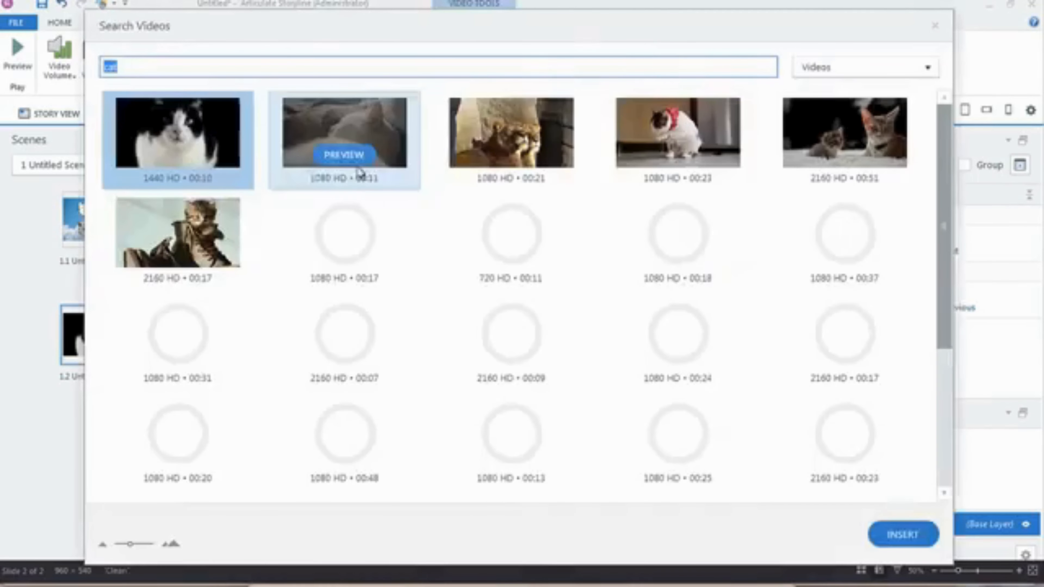
{"action": "left_click", "coordinate": [393, 161]}
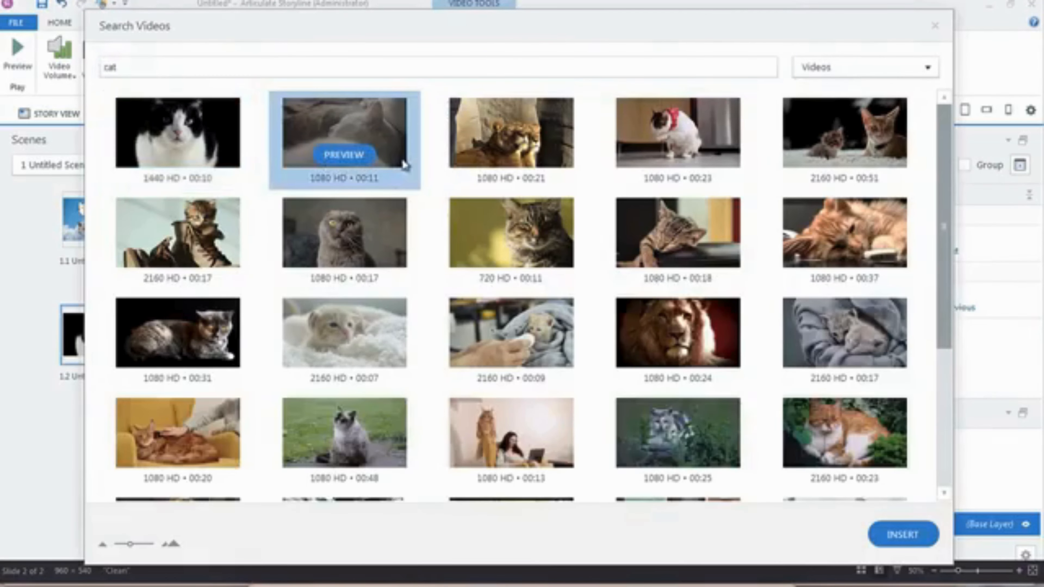
{"action": "left_click", "coordinate": [897, 533]}
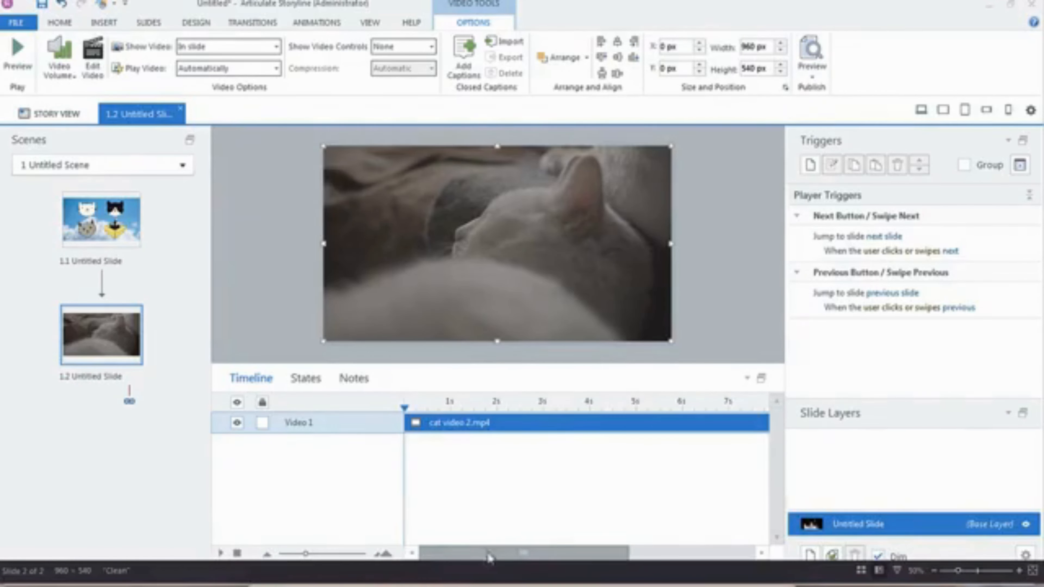
- View the end of the cat video in the timeline and inspect the clip in the Video Editor without making edits
{"action": "left_click_drag", "start_coordinate": [489, 558], "coordinate": [751, 527]}
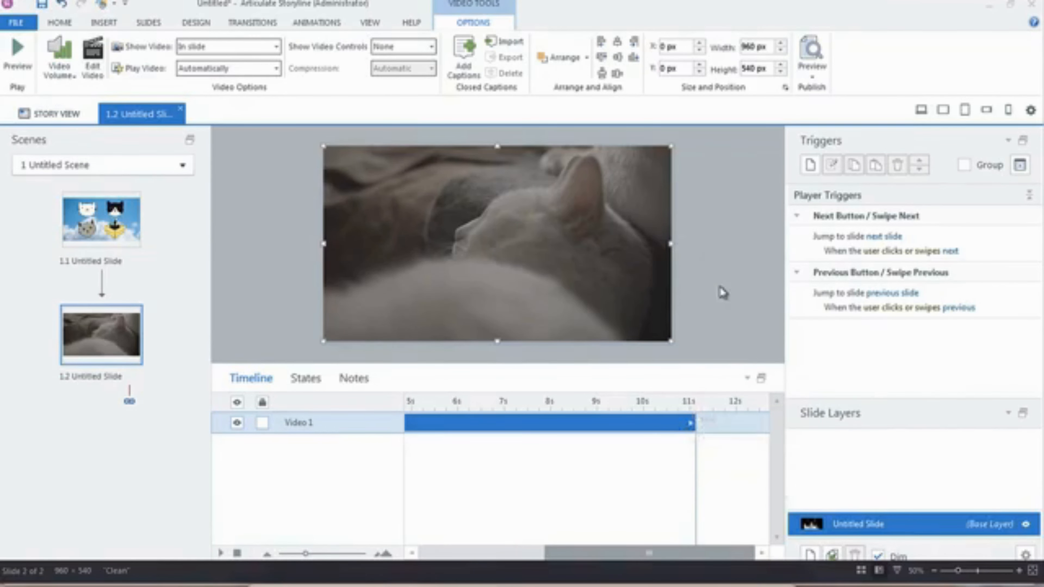
{"action": "left_click", "coordinate": [93, 64]}
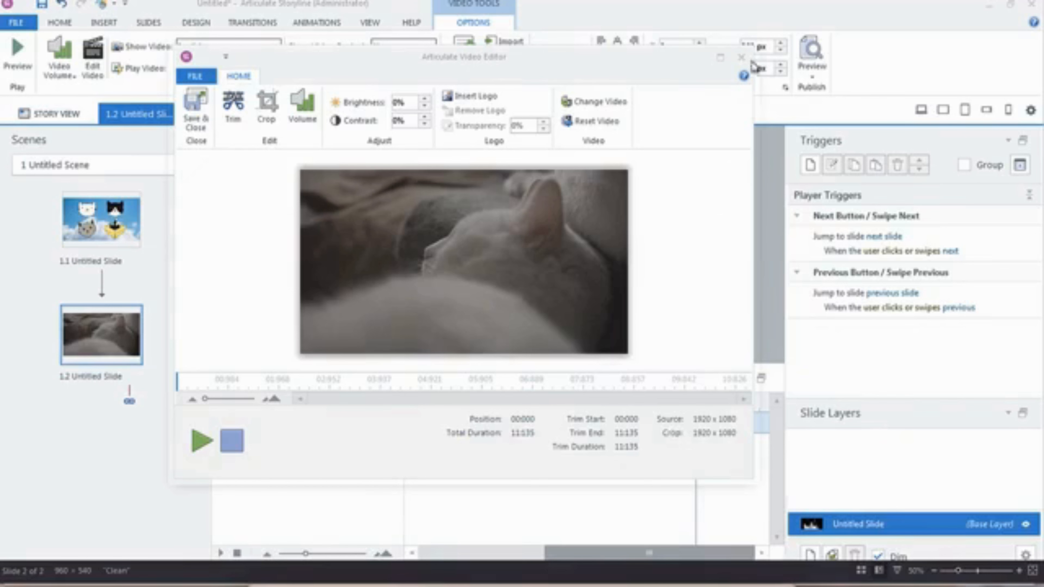
{"action": "left_click", "coordinate": [742, 57]}
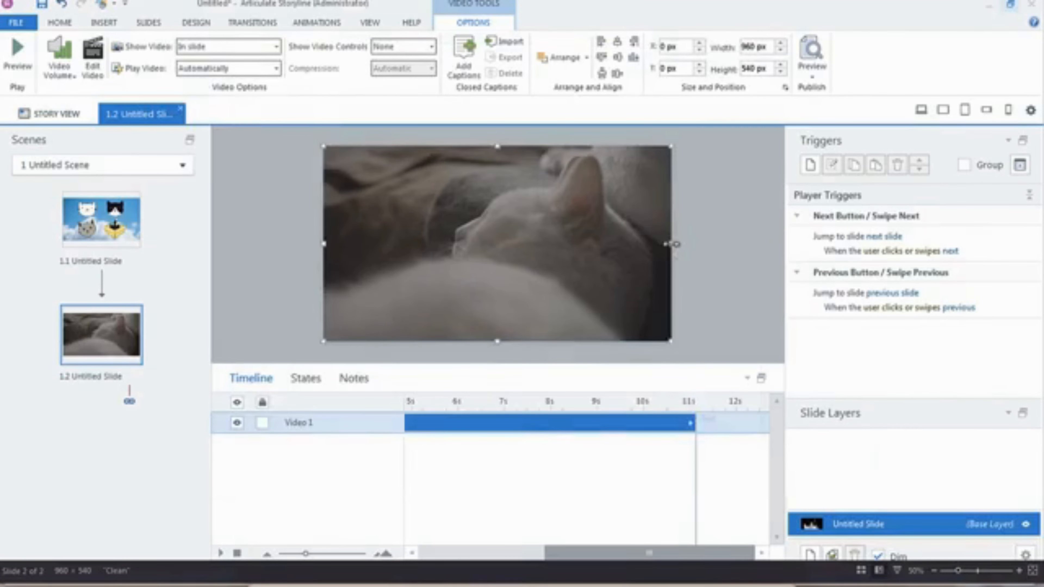
- Set the cat video's alternate text to "White cat sleeping" in its accessibility settings
{"action": "right_click", "coordinate": [674, 244]}
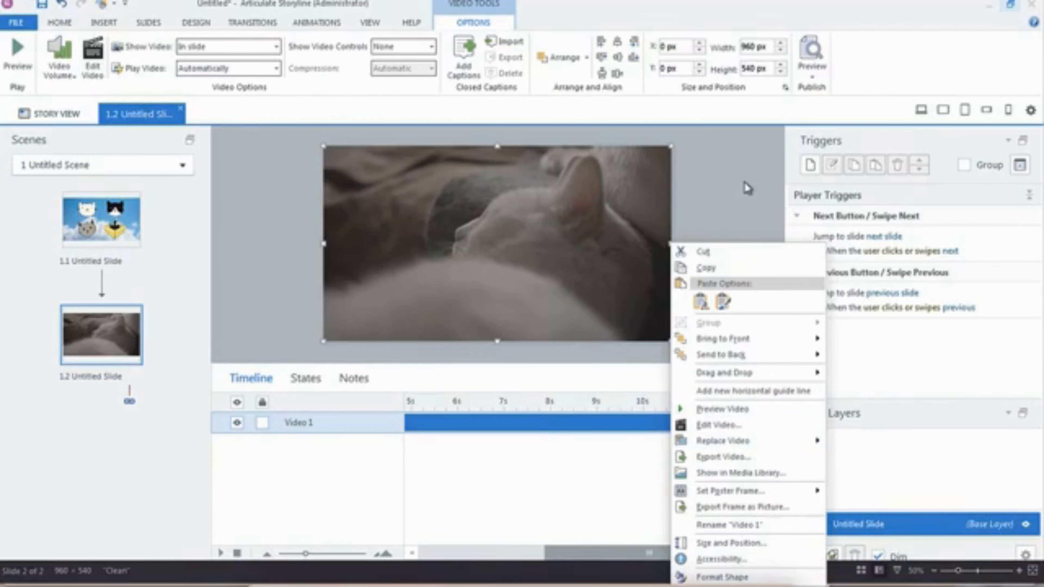
{"action": "left_click", "coordinate": [729, 560]}
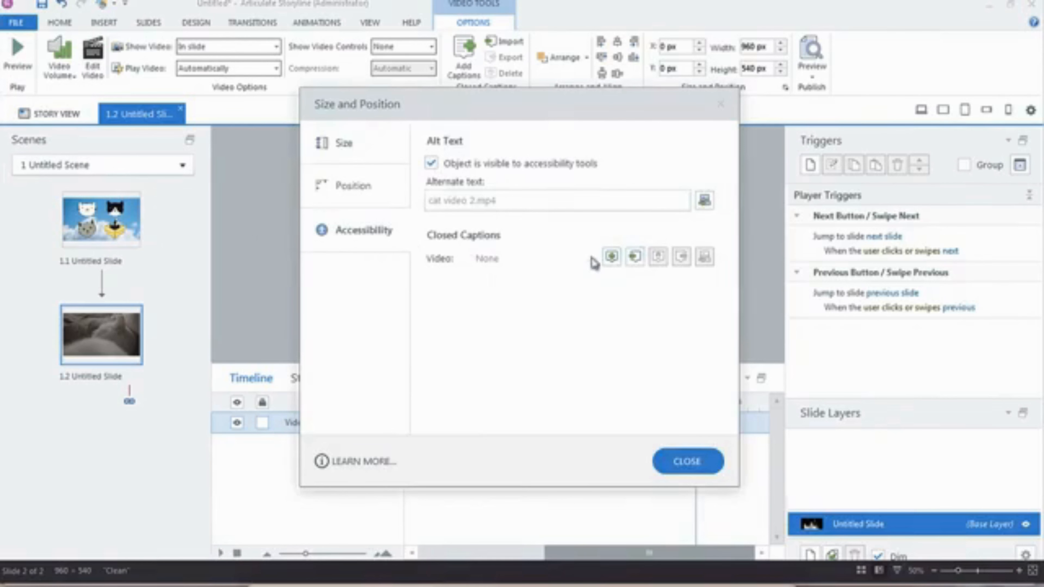
{"action": "left_click", "coordinate": [509, 201]}
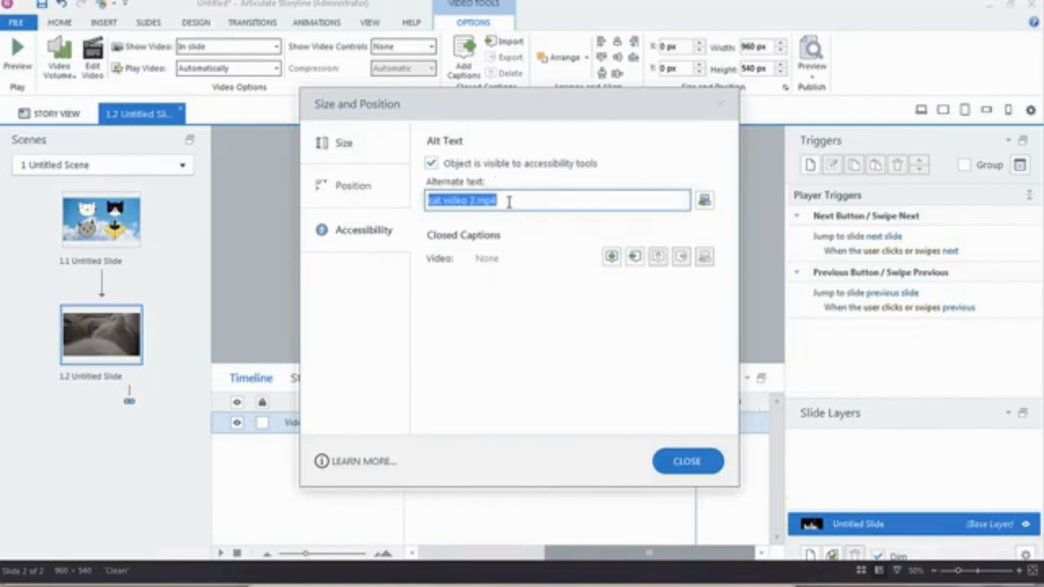
{"action": "type", "text": "White cat sleeping"}
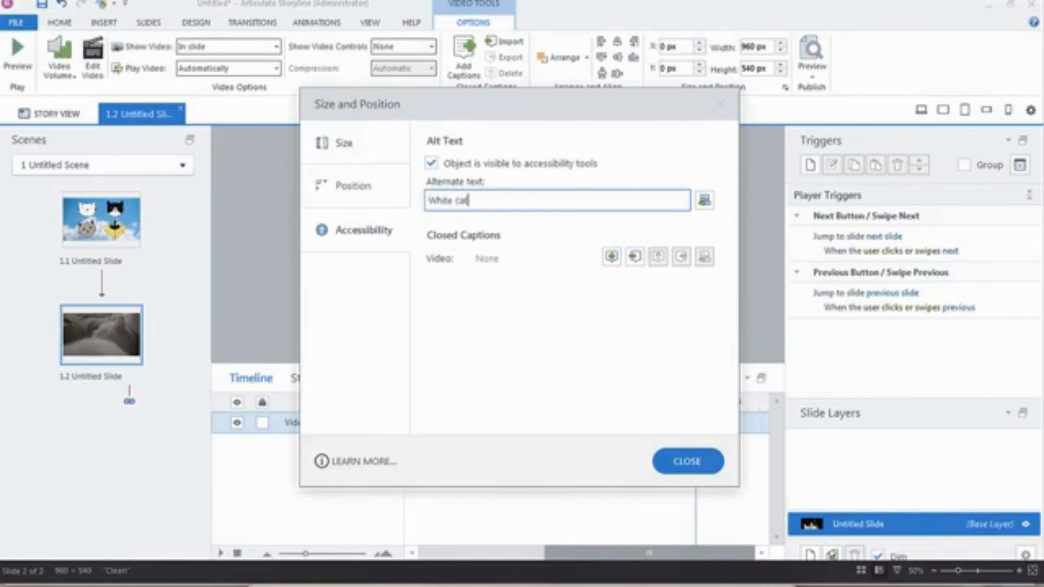
{"action": "left_click", "coordinate": [676, 465]}
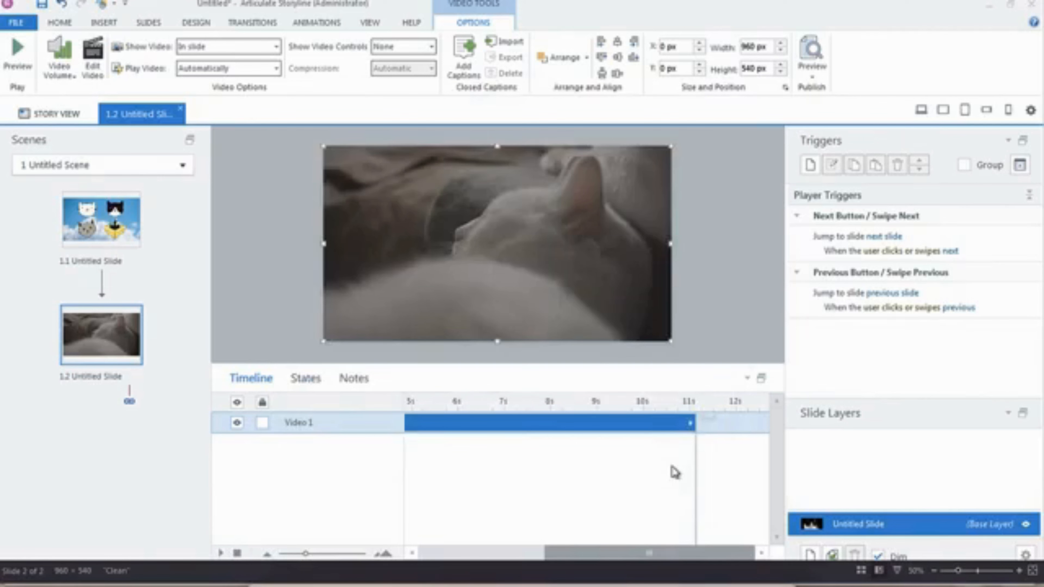